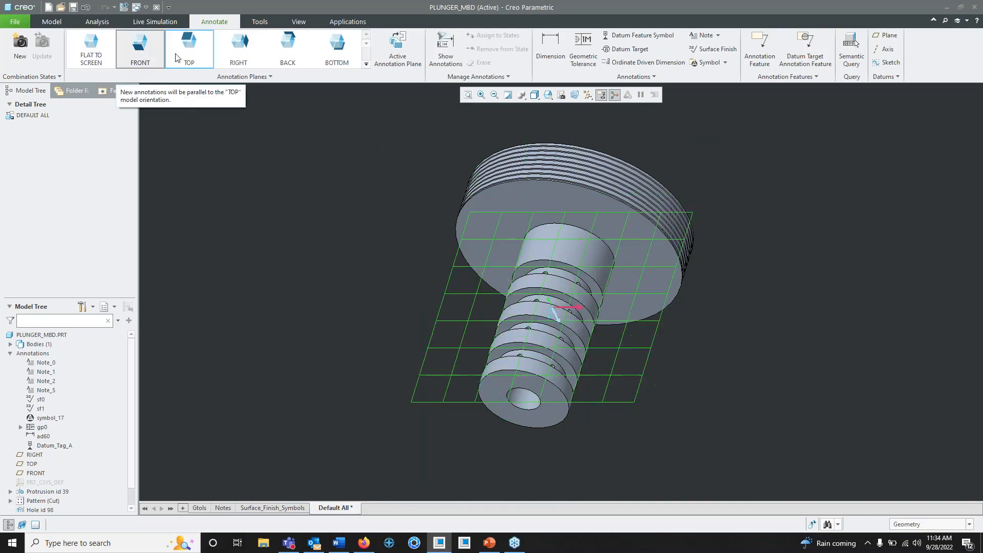
- Review the full list of annotation planes and the previews of the existing combination states
left_click(366, 64)
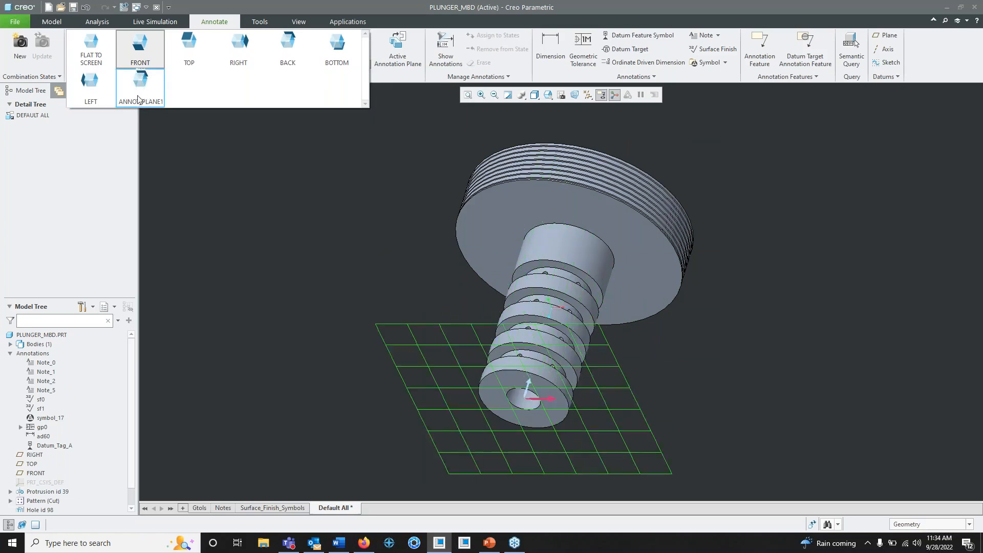
left_click(238, 4)
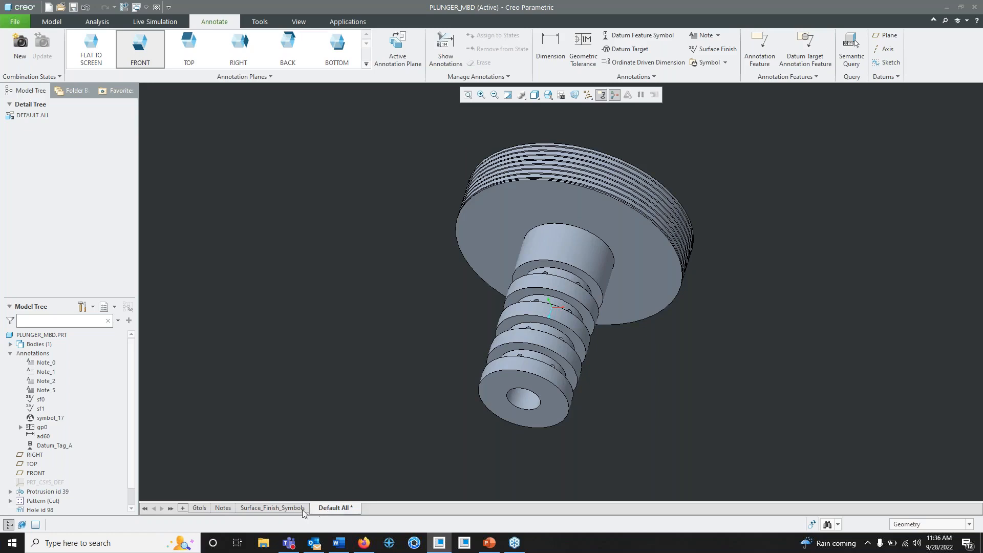
mouse_move(295, 510)
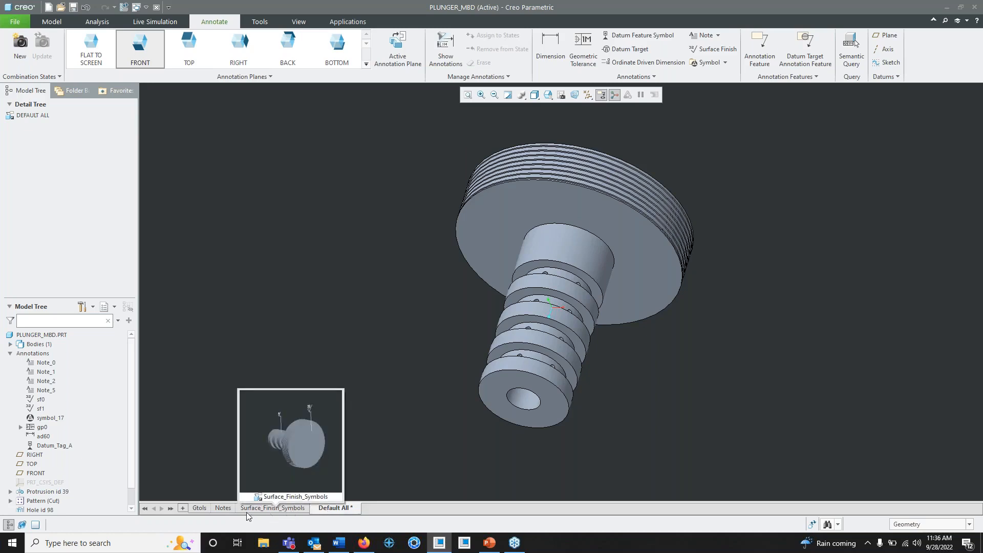
mouse_move(200, 509)
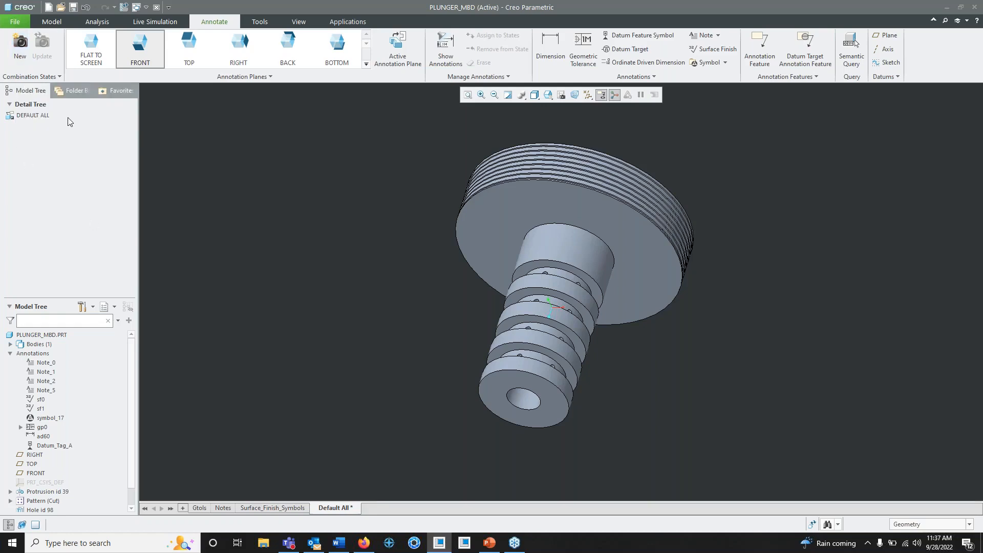
- Create a new combination state and rename it Dimensions
left_click(19, 56)
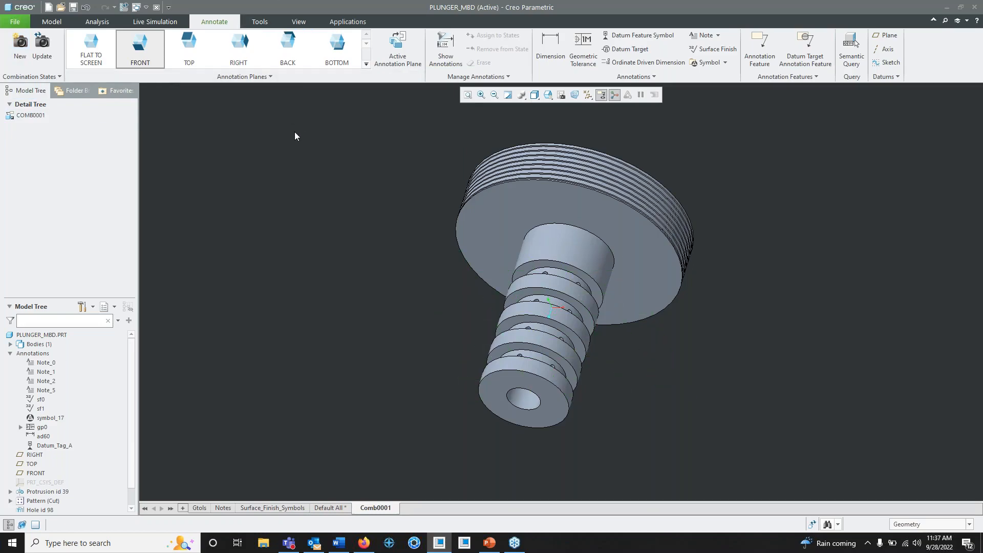
middle_click_drag(526, 226, 483, 204)
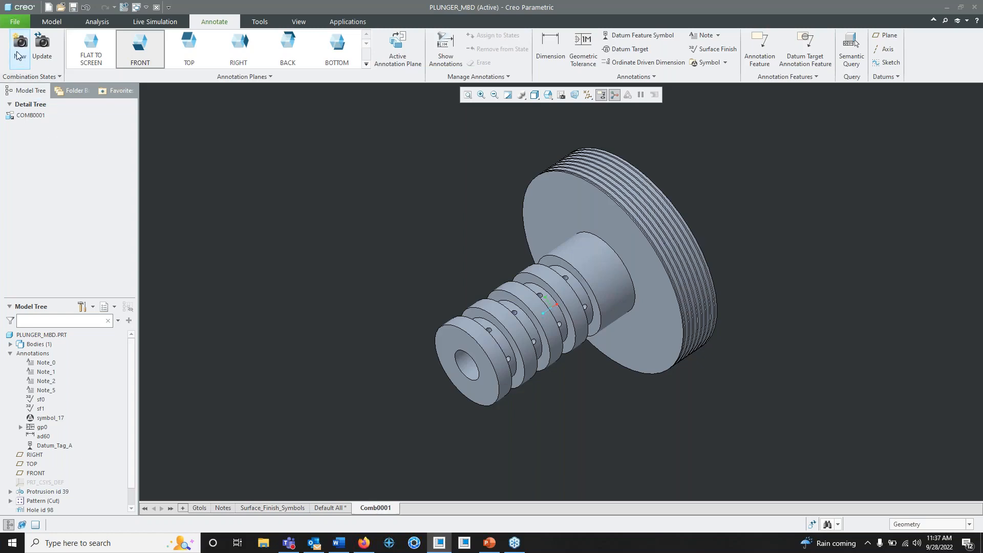
right_click(377, 512)
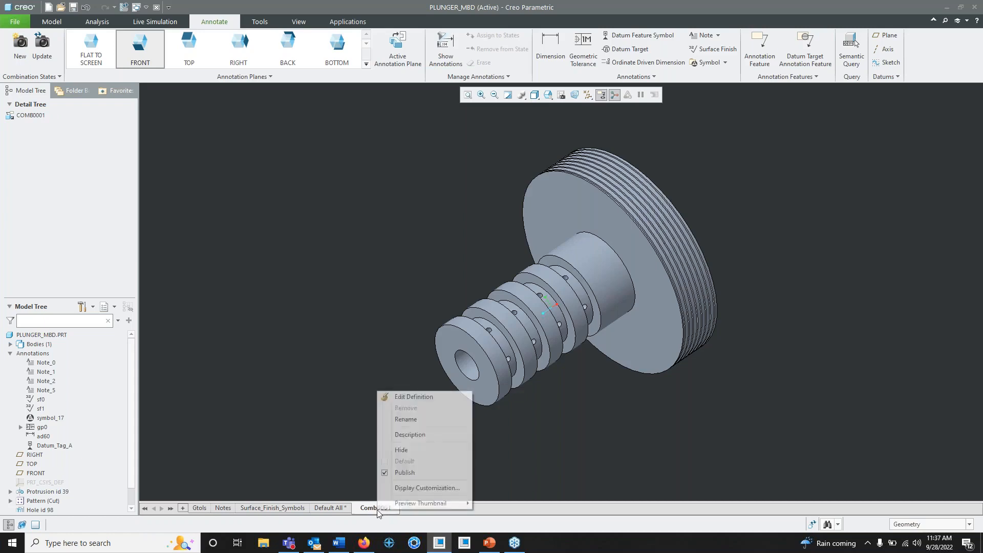
left_click(410, 420)
type("Di")
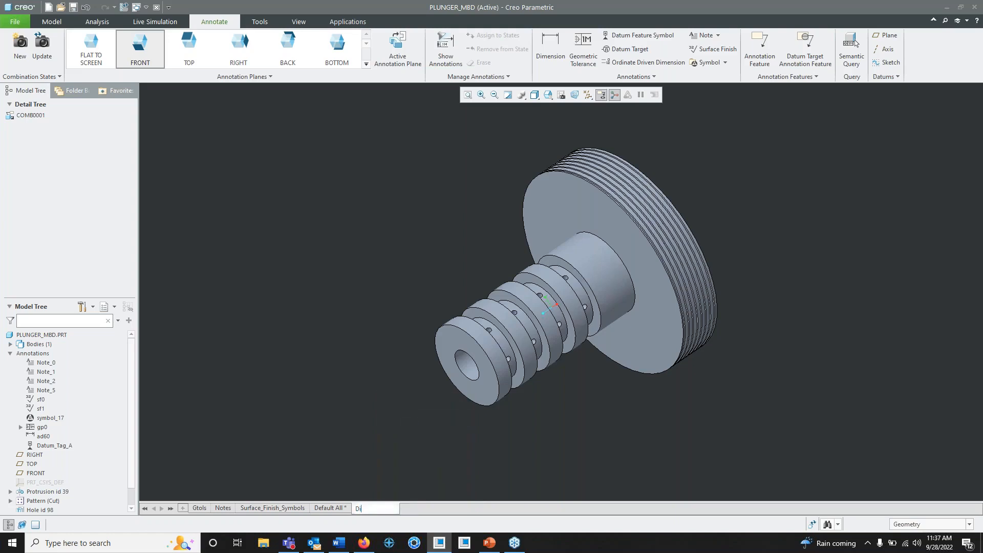
type("mensions")
key("Return")
- Examine how the FRONT and RIGHT annotation planes are oriented relative to the plunger
middle_click_drag(447, 270, 439, 286)
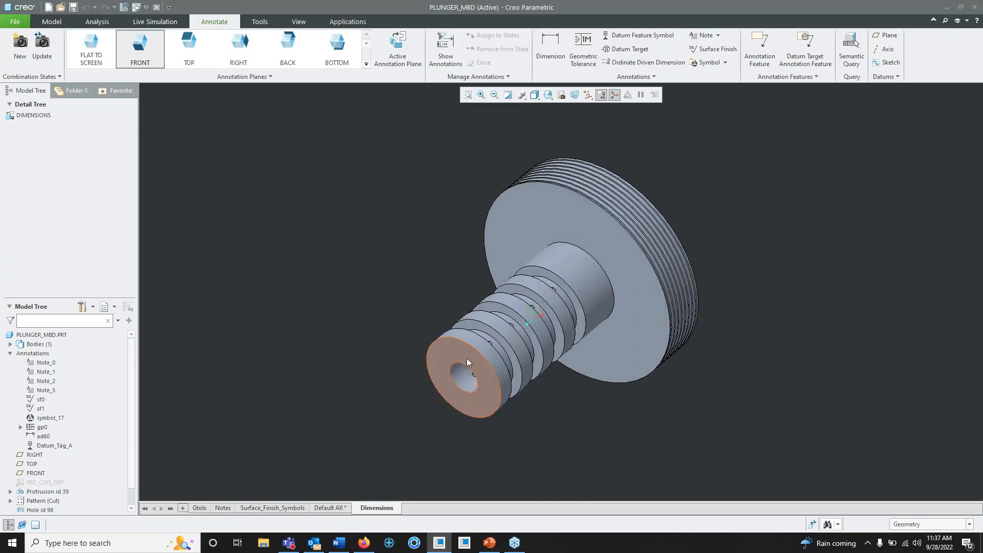
middle_click_drag(466, 358, 566, 213)
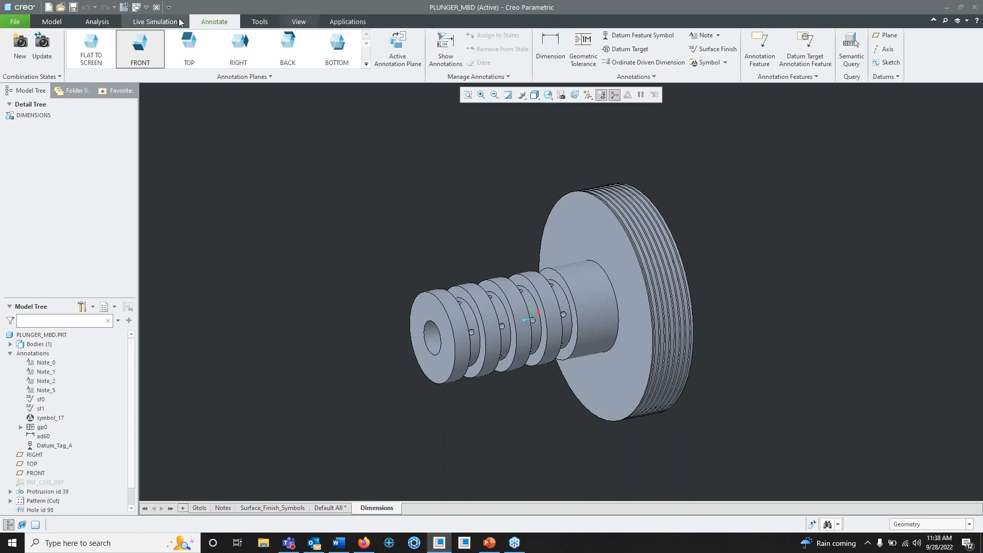
left_click(146, 45)
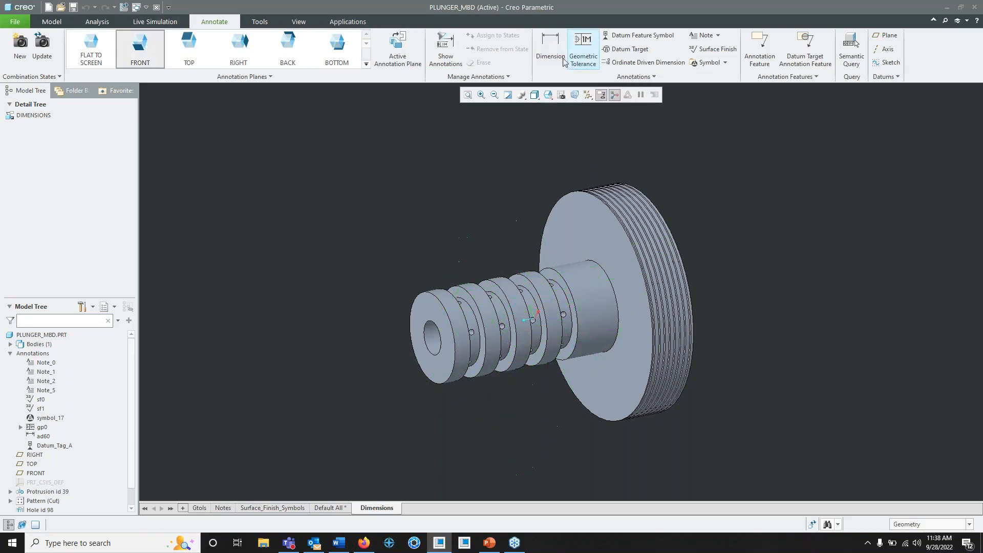
left_click(153, 48)
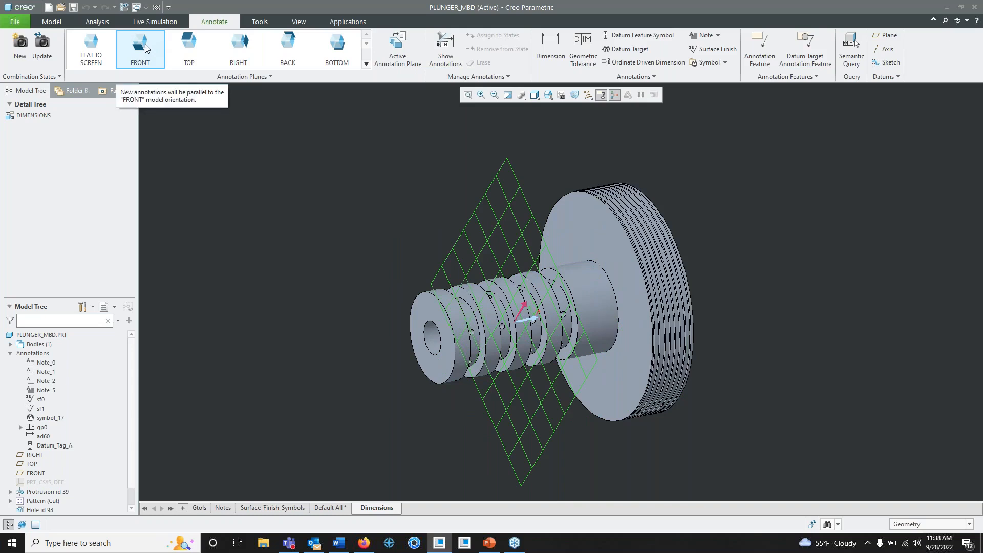
left_click(146, 46)
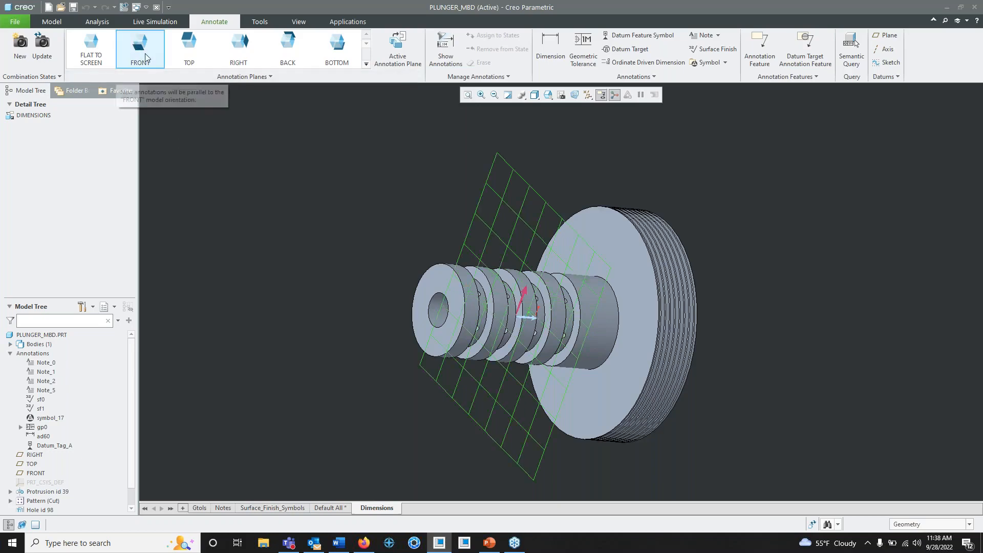
scroll(543, 347, "down", 2)
middle_click_drag(543, 347, 553, 312)
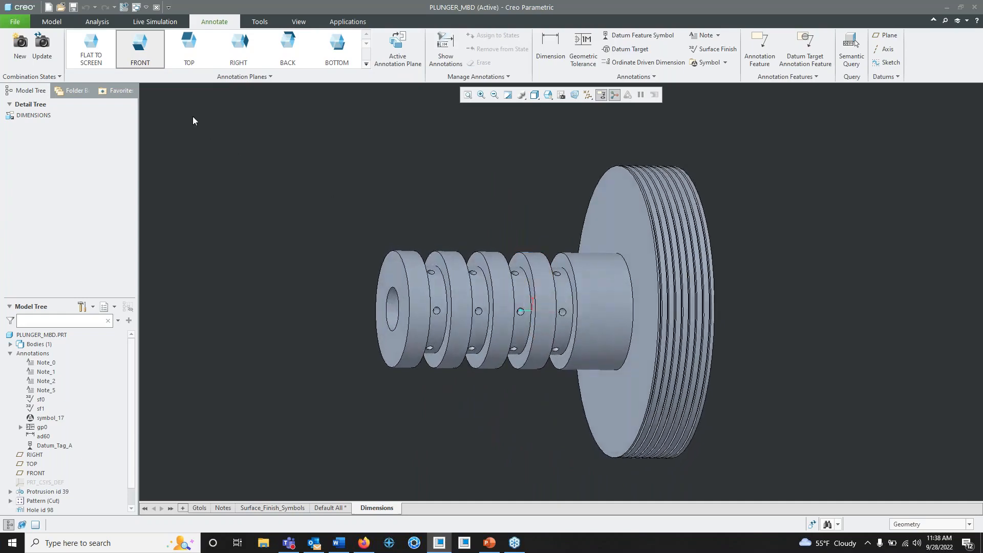
left_click(161, 61)
middle_click_drag(384, 203, 405, 223)
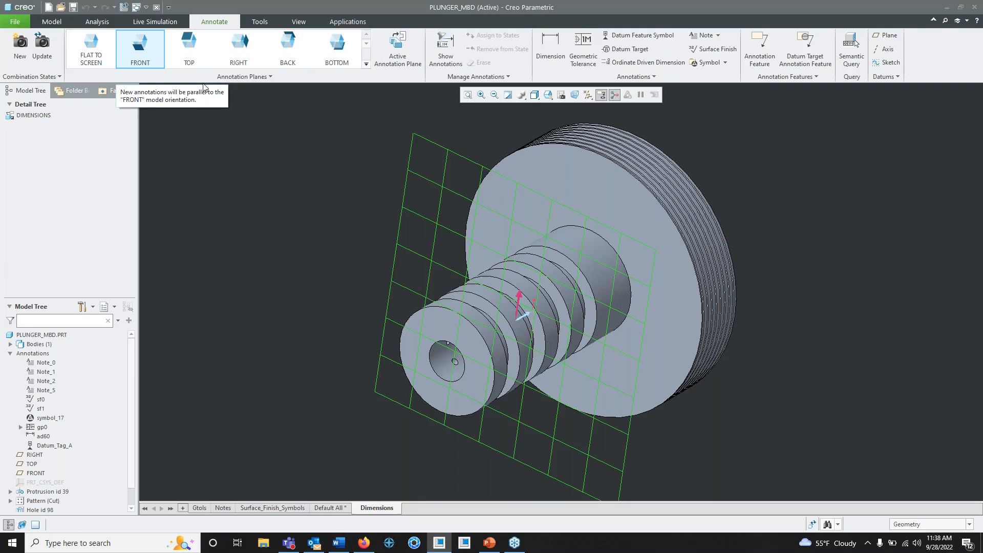
left_click(156, 60)
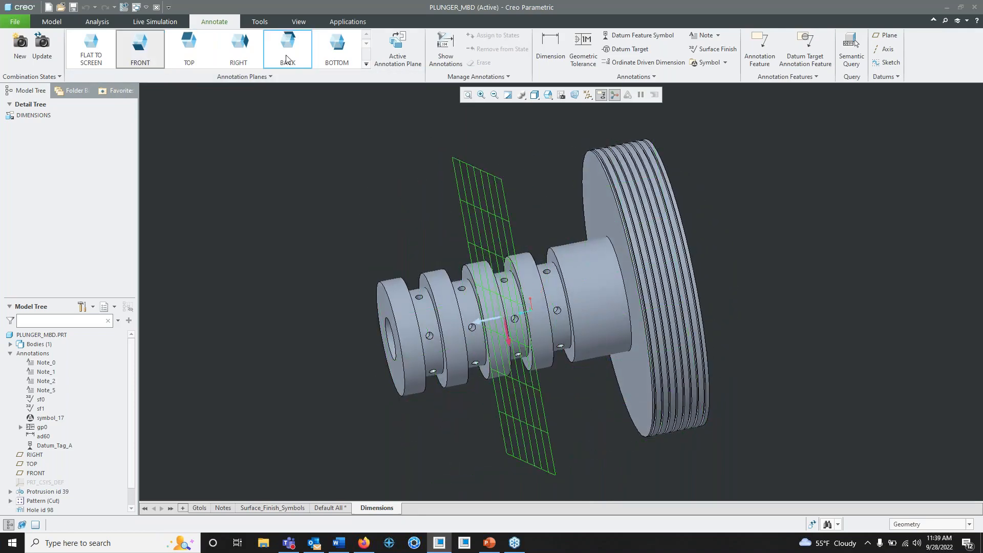
middle_click_drag(465, 260, 488, 284)
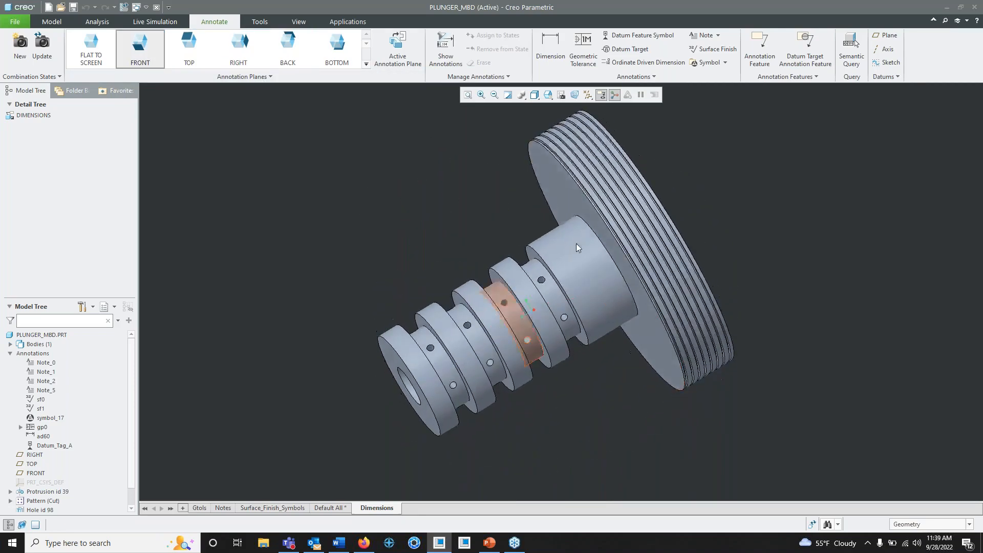
middle_click_drag(581, 168, 518, 206)
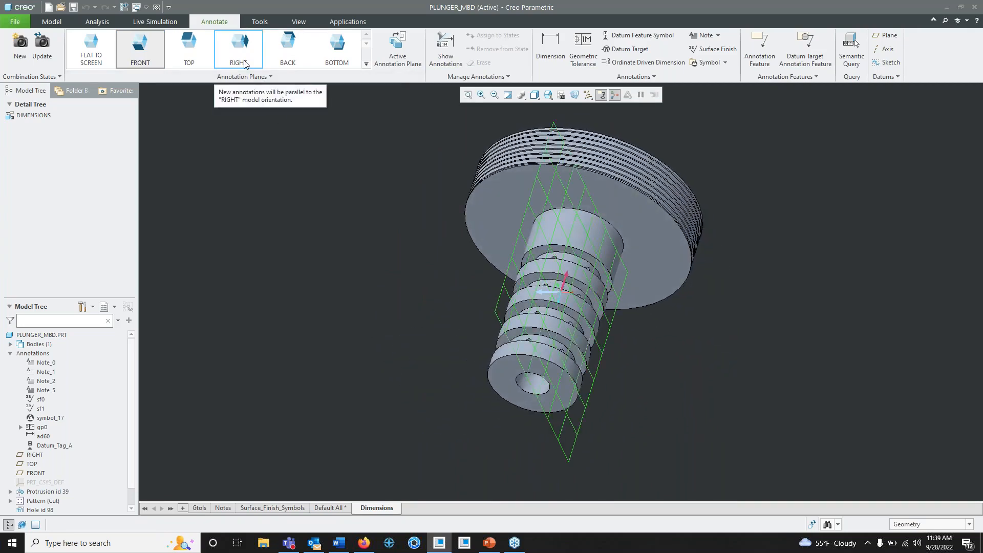
middle_click_drag(488, 252, 512, 275)
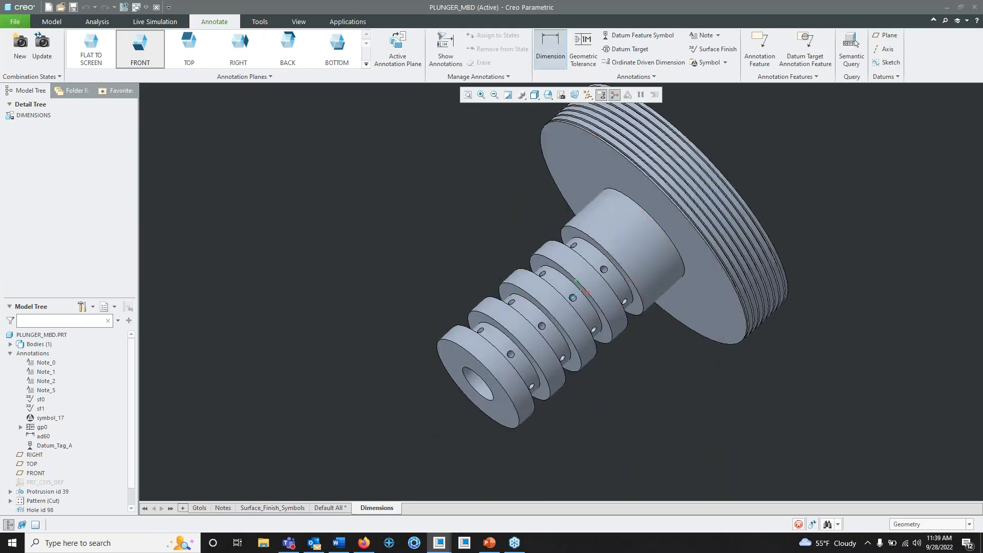
- Dimension the plunger's overall length on the RIGHT annotation plane, from the shaft's end face to the outer face of the head, using surface references
left_click(551, 45)
middle_click_drag(551, 215, 495, 251)
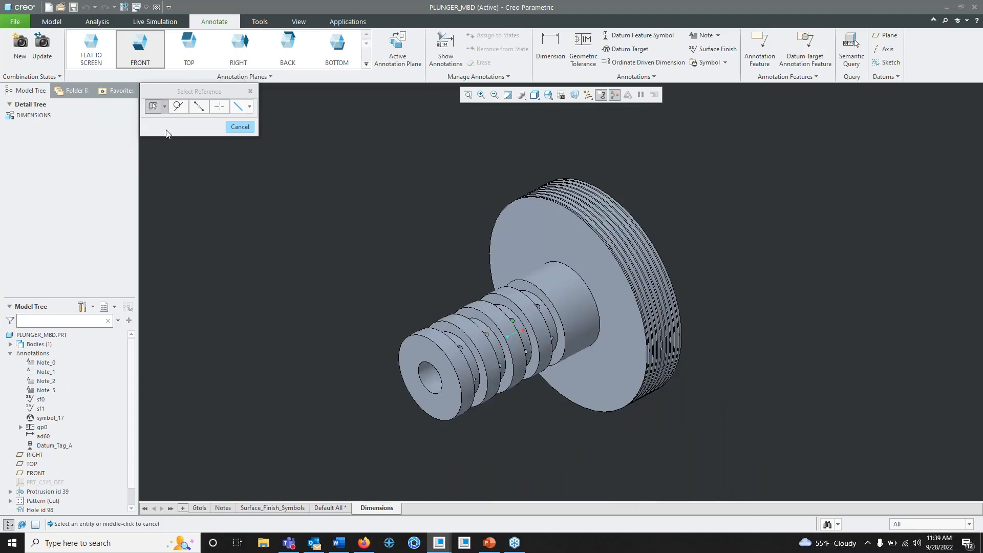
left_click(244, 56)
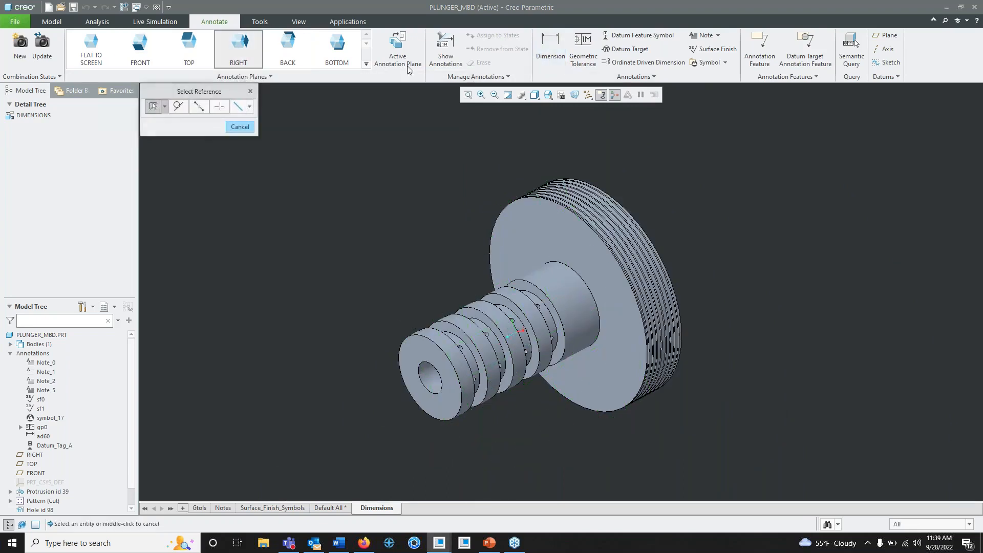
left_click(165, 107)
left_click(424, 350)
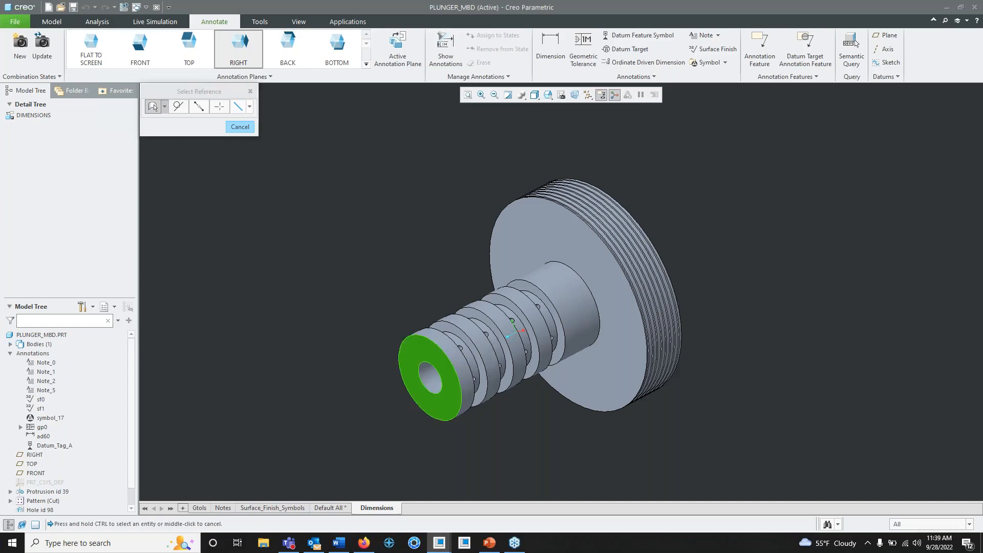
middle_click_drag(551, 236, 567, 237)
left_click(569, 235)
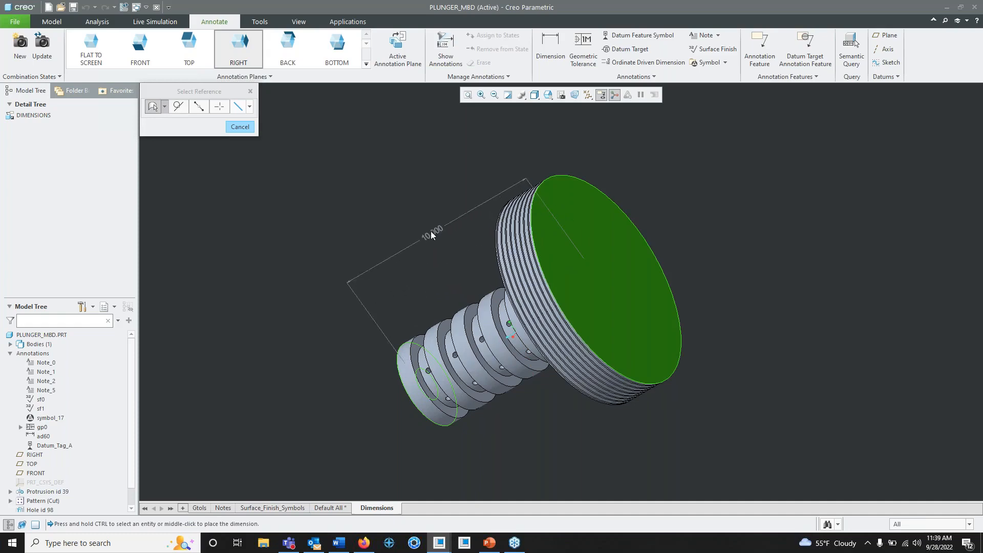
middle_click(422, 235)
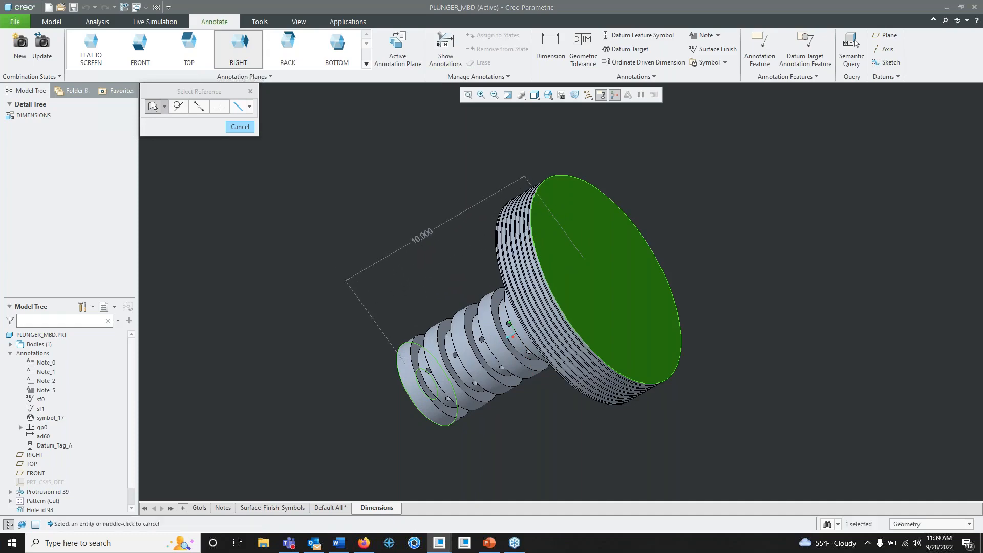
middle_click_drag(422, 235, 417, 262)
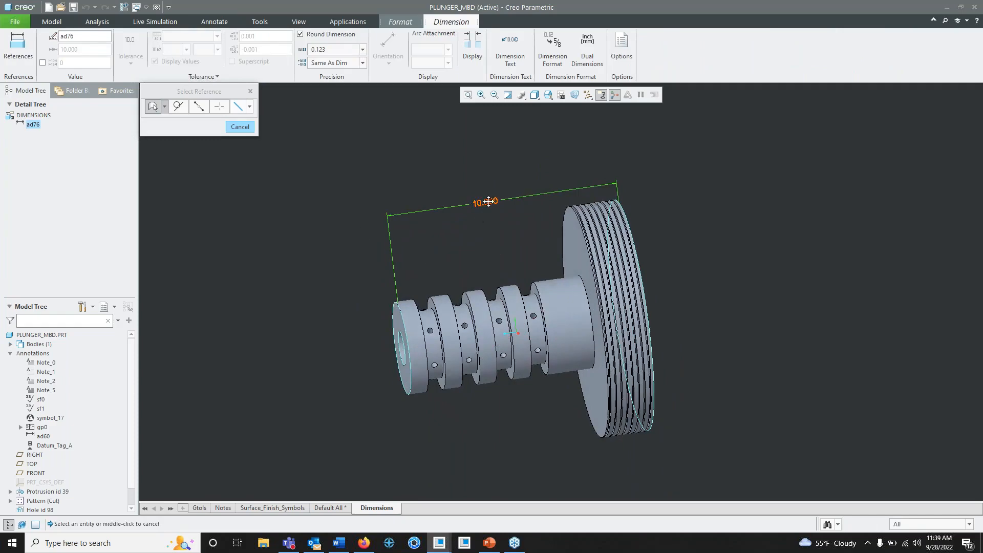
scroll(490, 204, "down", 2)
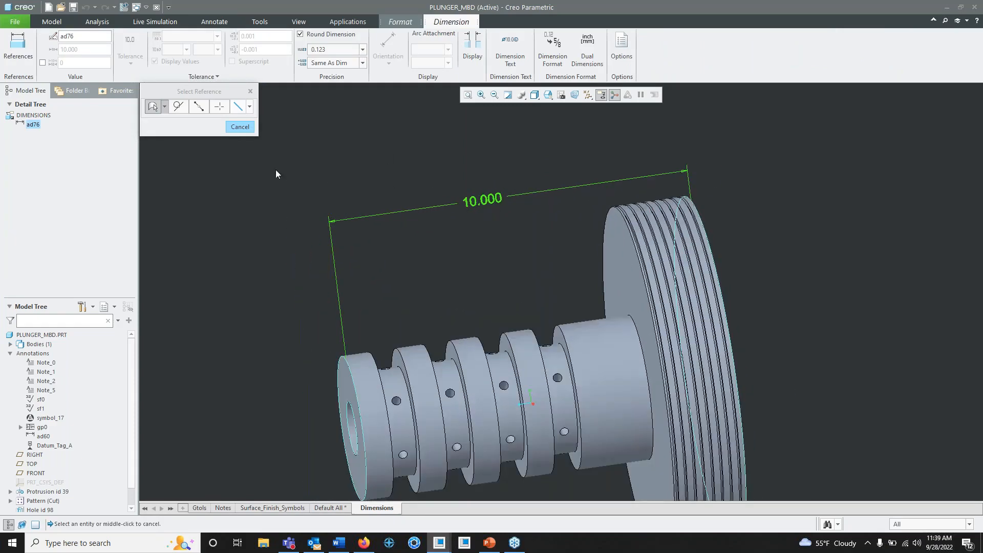
left_click(240, 127)
- Move the overall length dimension farther away from the plunger
left_click(486, 205)
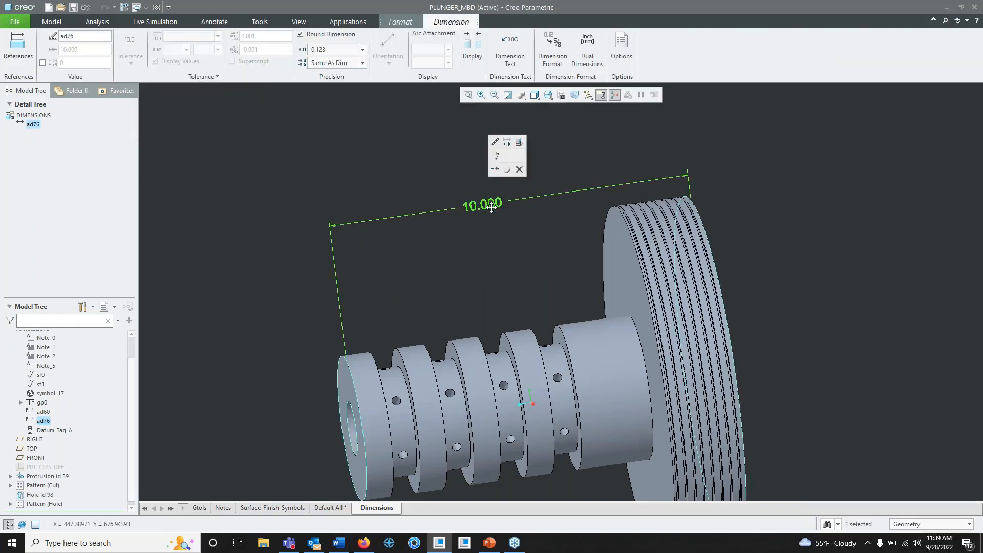
mouse_move(486, 204)
left_mouse_down()
mouse_move(500, 173)
mouse_move(486, 254)
mouse_move(484, 197)
mouse_move(509, 179)
mouse_move(504, 173)
mouse_move(494, 191)
mouse_move(505, 154)
mouse_move(496, 172)
mouse_move(505, 156)
mouse_move(509, 171)
left_mouse_up()
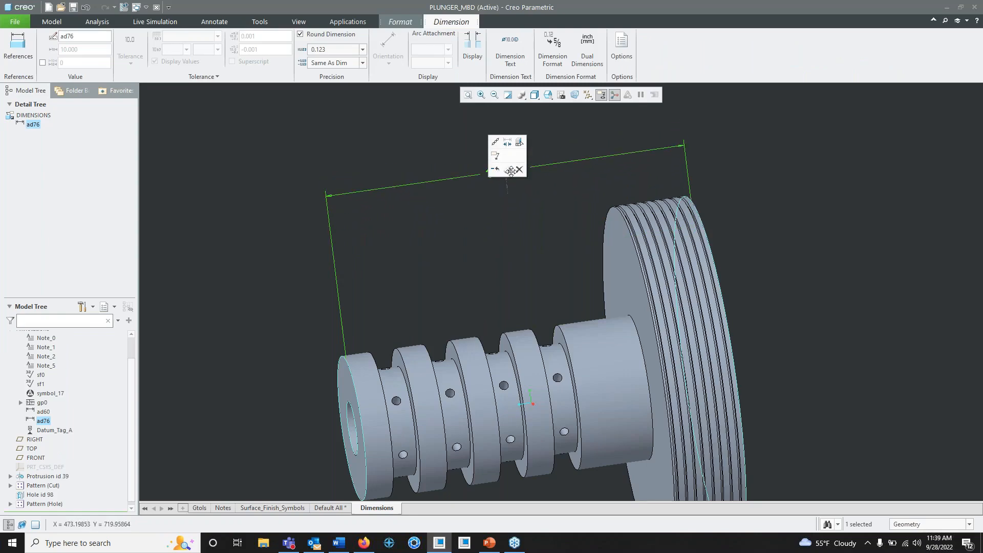
left_click(573, 186)
- Dimension the thickness of the plunger's head between its shaft-side face and outer face, placing it beyond the overall length dimension
mouse_move(562, 205)
middle_mouse_down()
mouse_move(501, 237)
mouse_move(501, 273)
mouse_move(514, 292)
mouse_move(531, 293)
mouse_move(483, 217)
mouse_move(462, 258)
middle_mouse_up()
scroll(510, 261, "down", 2)
key("ctrl+d")
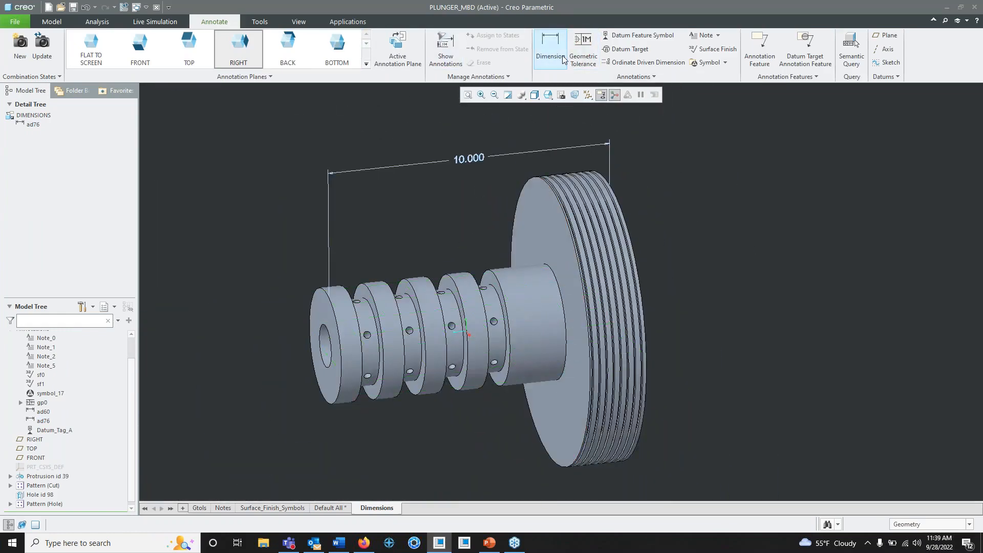
left_click(550, 46)
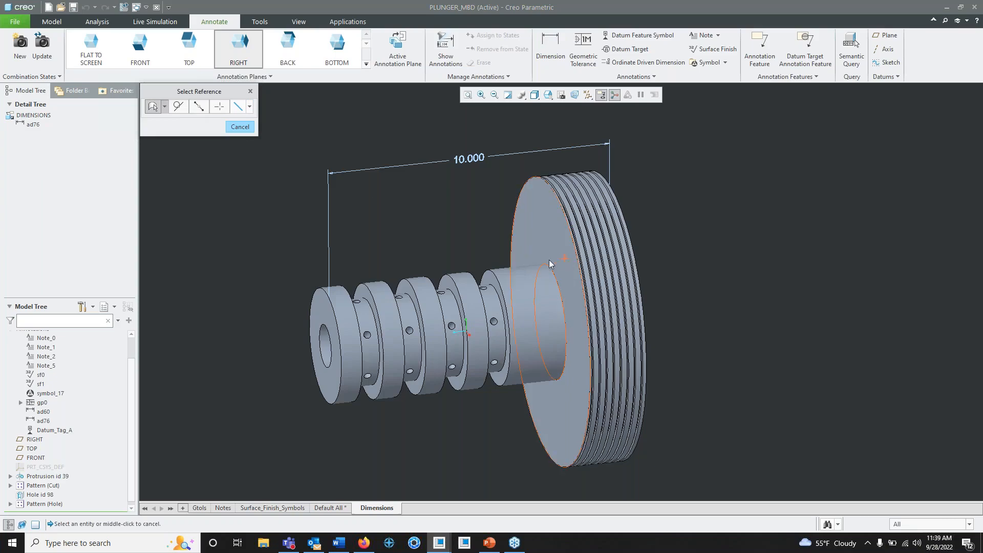
mouse_move(520, 235)
middle_mouse_down()
mouse_move(512, 235)
mouse_move(566, 238)
middle_mouse_up()
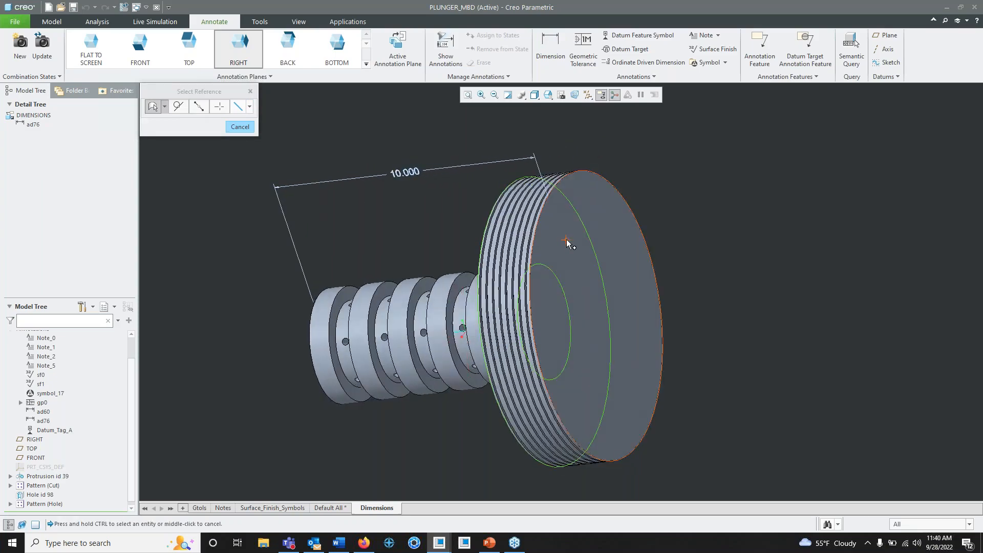
left_click(566, 239)
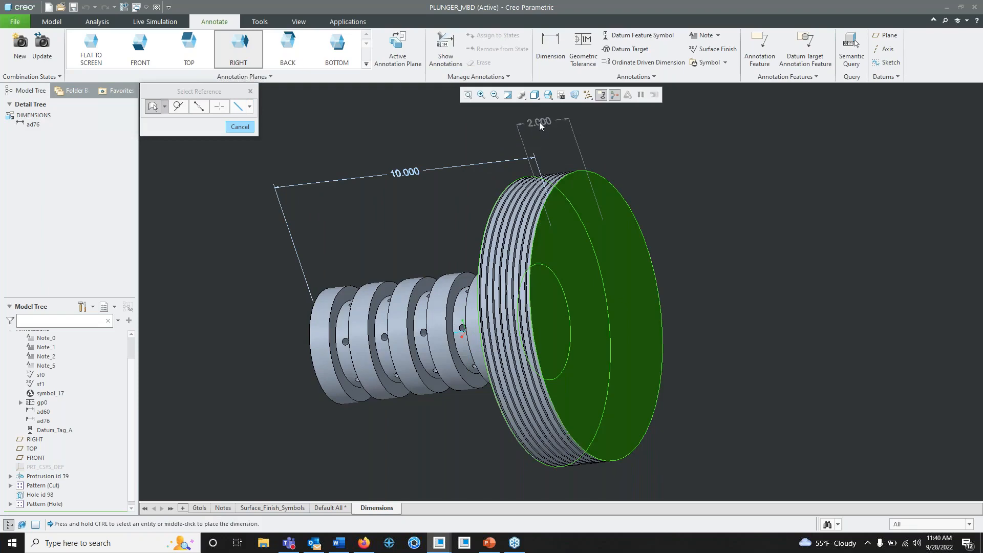
middle_click(539, 122)
middle_click_drag(539, 121, 550, 141)
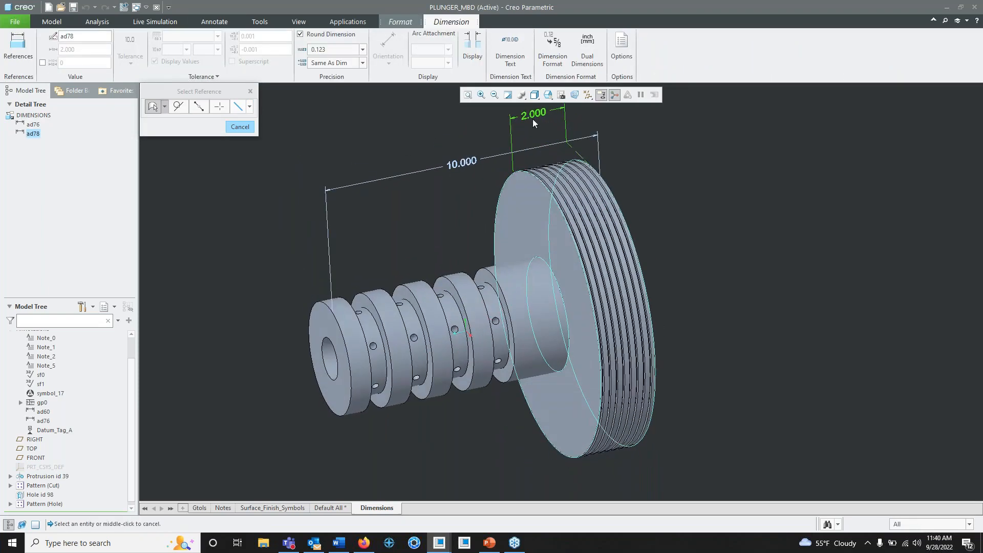
left_click_drag(533, 119, 536, 119)
left_click(450, 203)
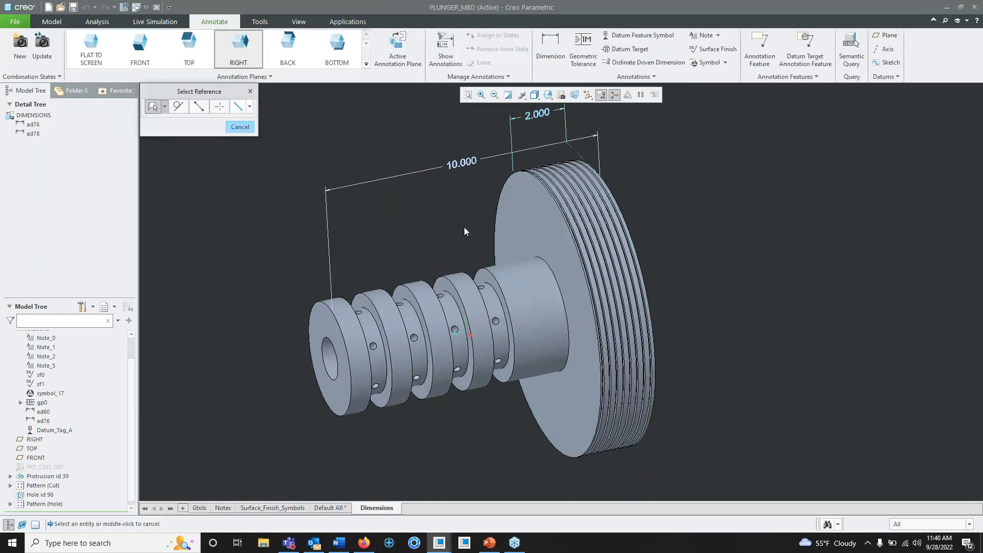
left_click(240, 126)
middle_click_drag(655, 256, 638, 265)
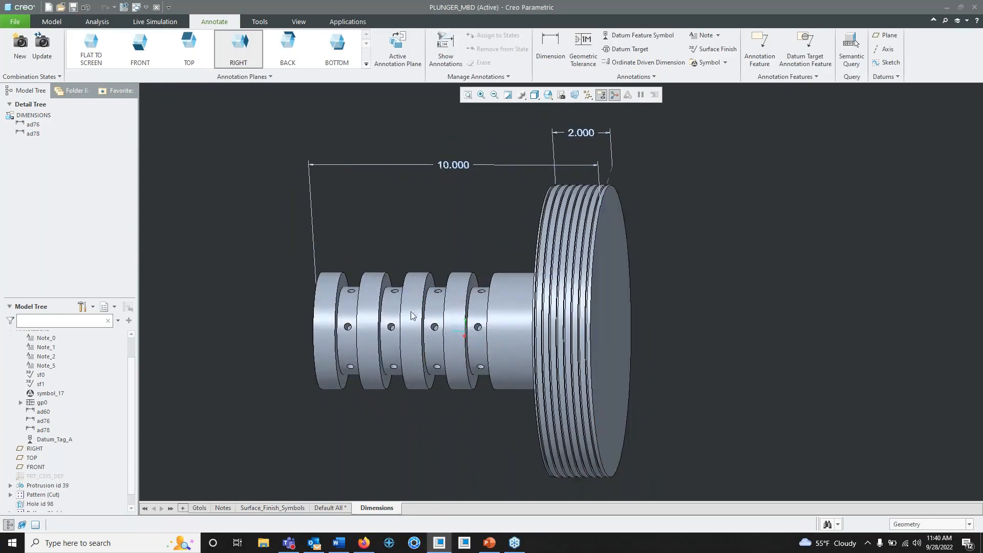
- Dimension the width of the ring at the shaft's end, from its outer face to its groove-side face, placing it above the ring
middle_click_drag(410, 310, 598, 312, "shift")
left_click(550, 47)
scroll(519, 305, "up", 5)
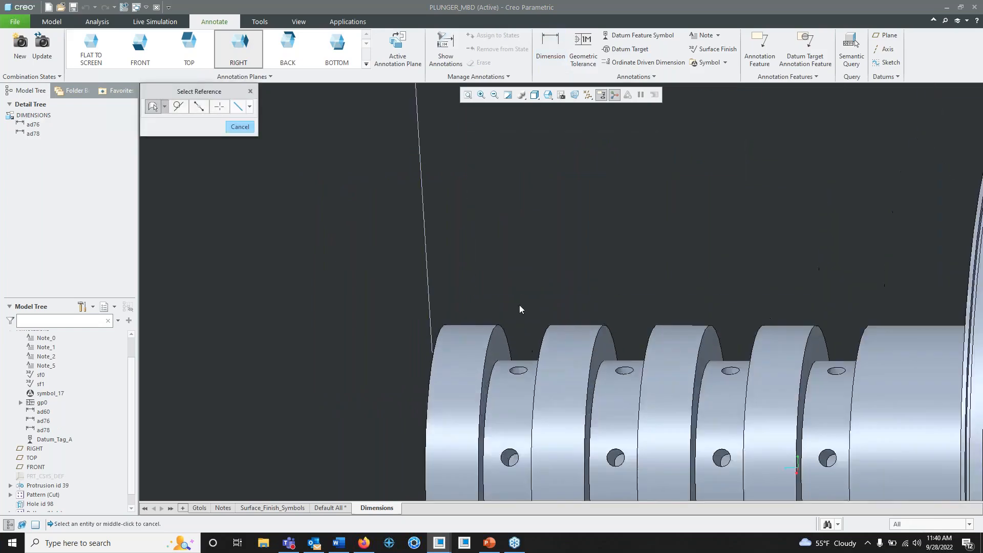
middle_click_drag(532, 303, 555, 304)
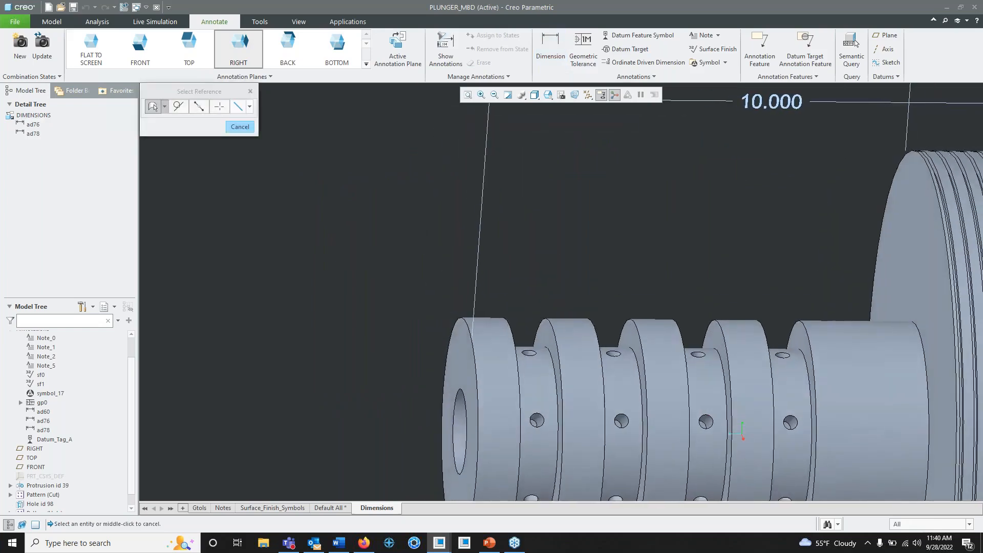
left_click(458, 366)
mouse_move(496, 361)
middle_mouse_down()
mouse_move(465, 361)
mouse_move(496, 343)
middle_mouse_up()
left_click(497, 339, "ctrl")
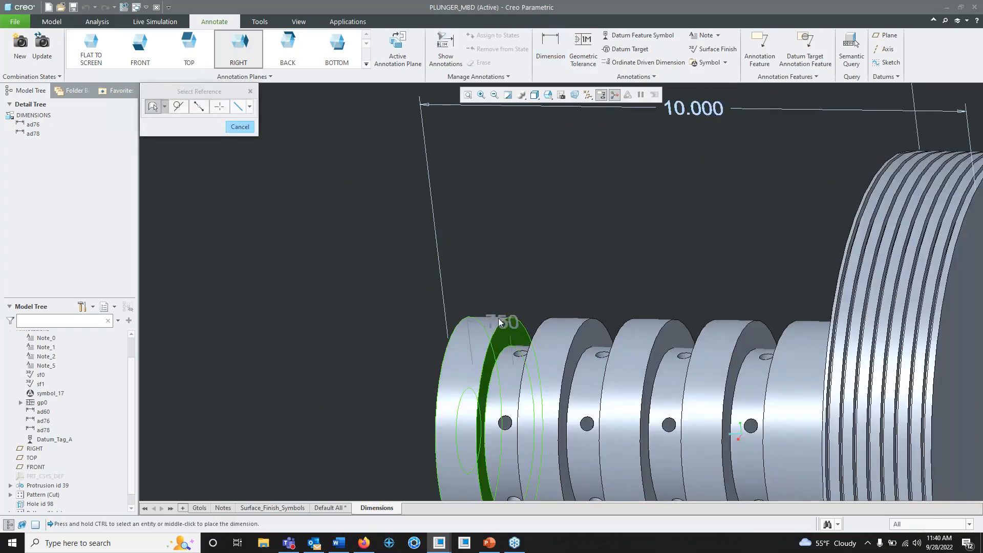
middle_click(486, 254)
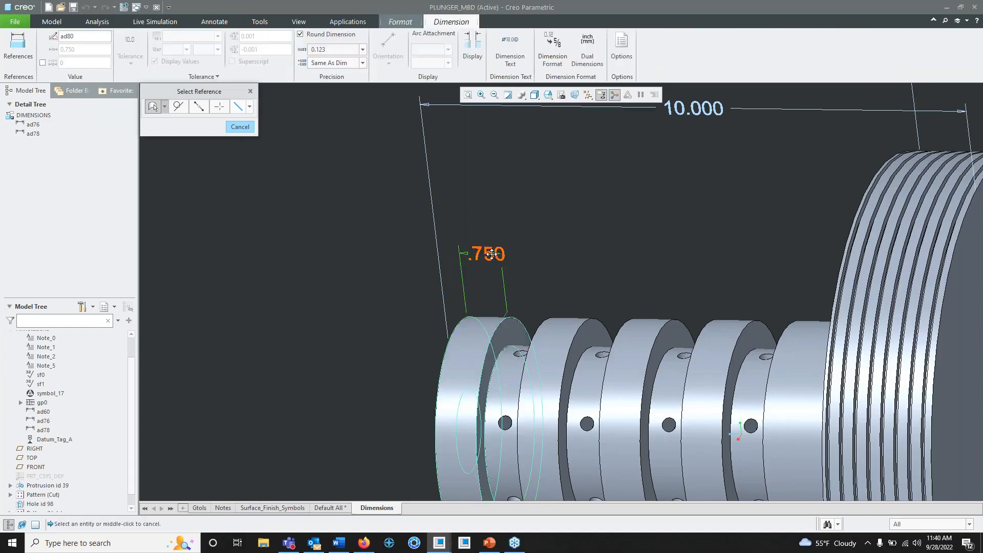
- Reposition the end ring's width dimension so its text sits beside the witness lines, on the side toward the head
left_click_drag(483, 253, 480, 234)
middle_click_drag(479, 239, 501, 258)
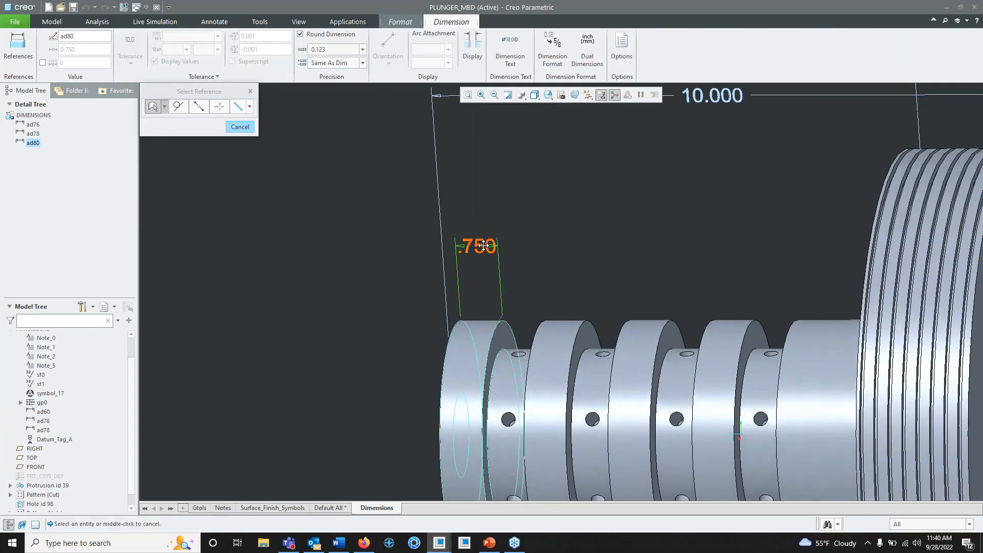
left_click_drag(477, 244, 537, 243)
middle_click_drag(533, 241, 481, 237)
left_click(240, 126)
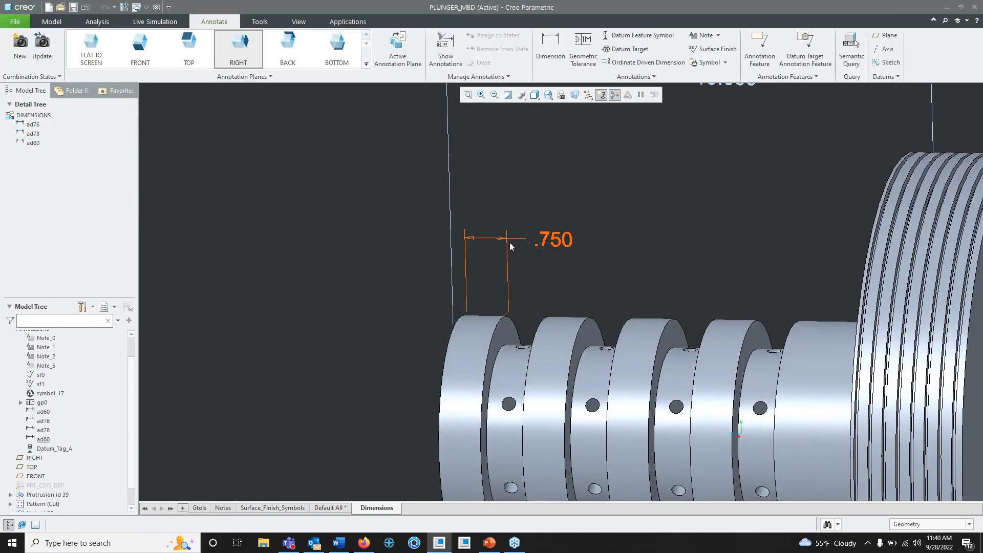
- Flip the arrows of the end ring's width dimension to the outside of the witness lines
left_click(555, 242)
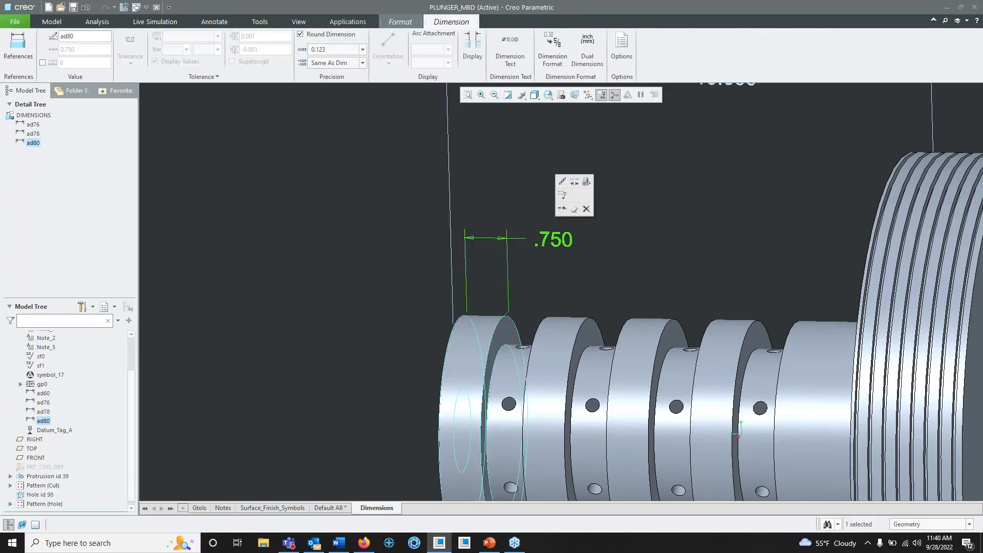
right_click(555, 240)
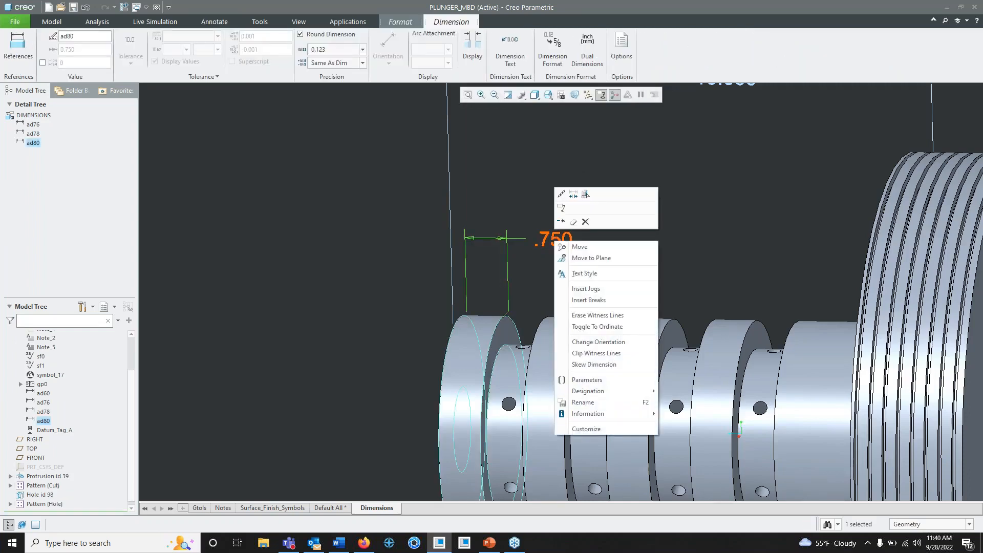
left_click(573, 196)
left_click(591, 182)
mouse_move(590, 182)
middle_mouse_down()
mouse_move(581, 263)
mouse_move(609, 244)
mouse_move(558, 257)
mouse_move(597, 265)
mouse_move(586, 270)
middle_mouse_up()
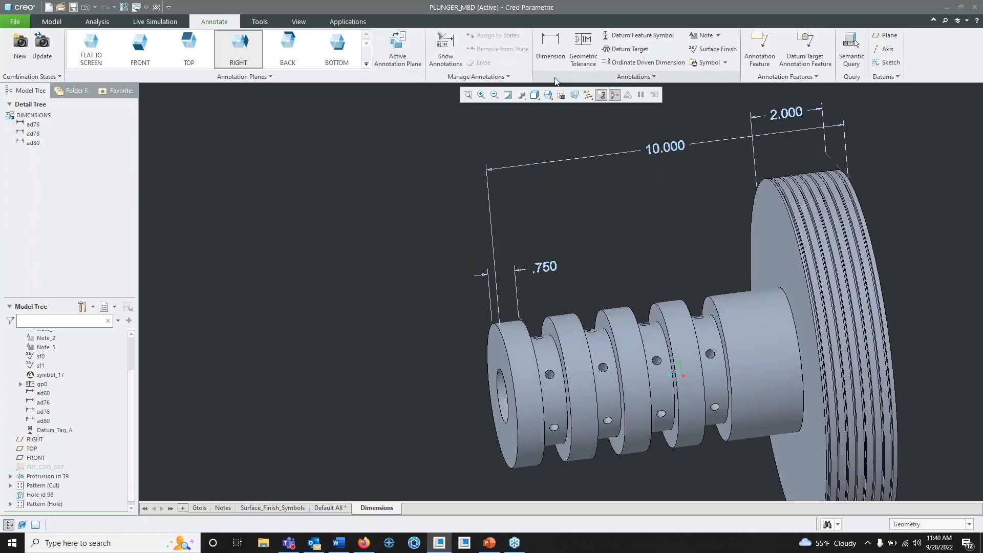
- Dimension the outer size of the shaft's end ring by referencing the circular edge of its end face, placing it beyond the shaft's end
left_click(550, 46)
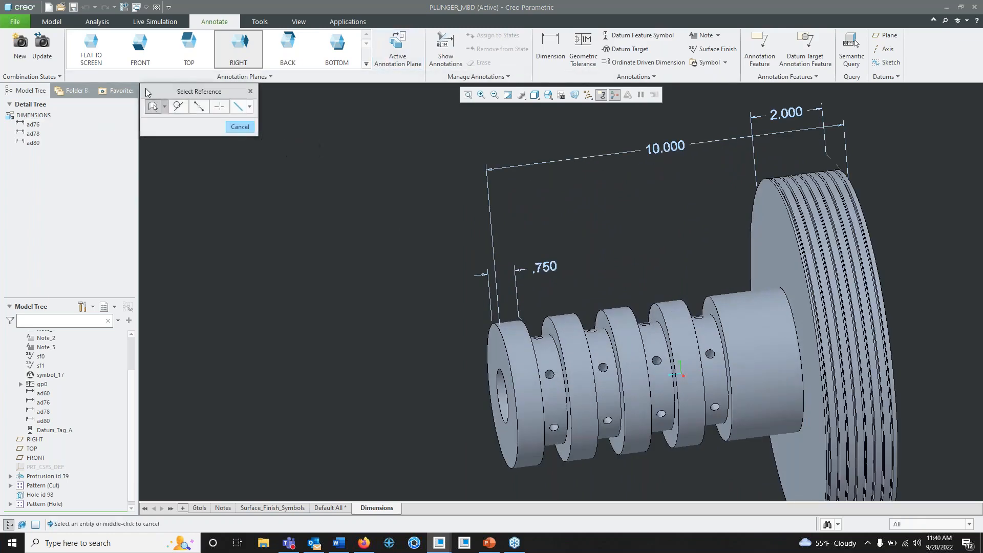
left_click(164, 107)
left_click(152, 147)
middle_click_drag(431, 309, 439, 307)
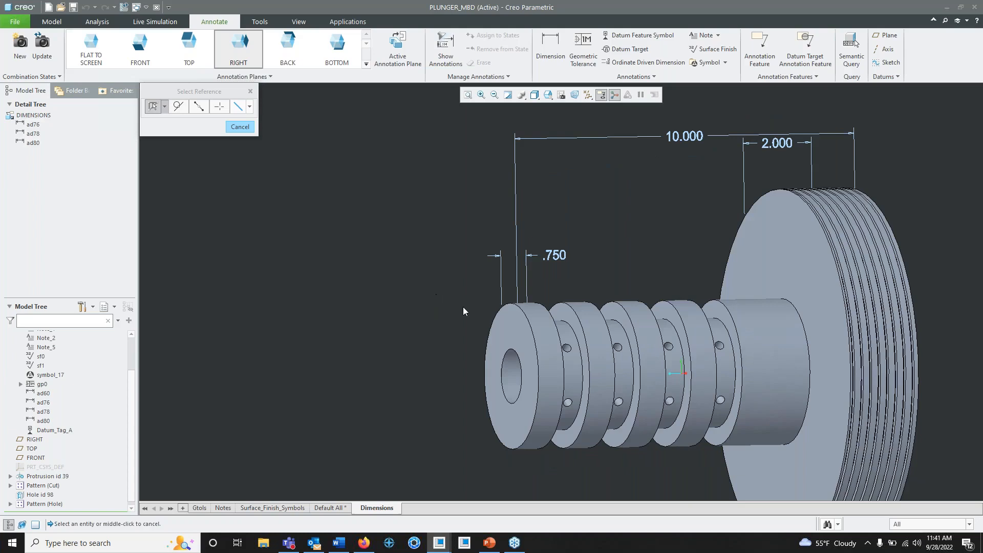
left_click(530, 329)
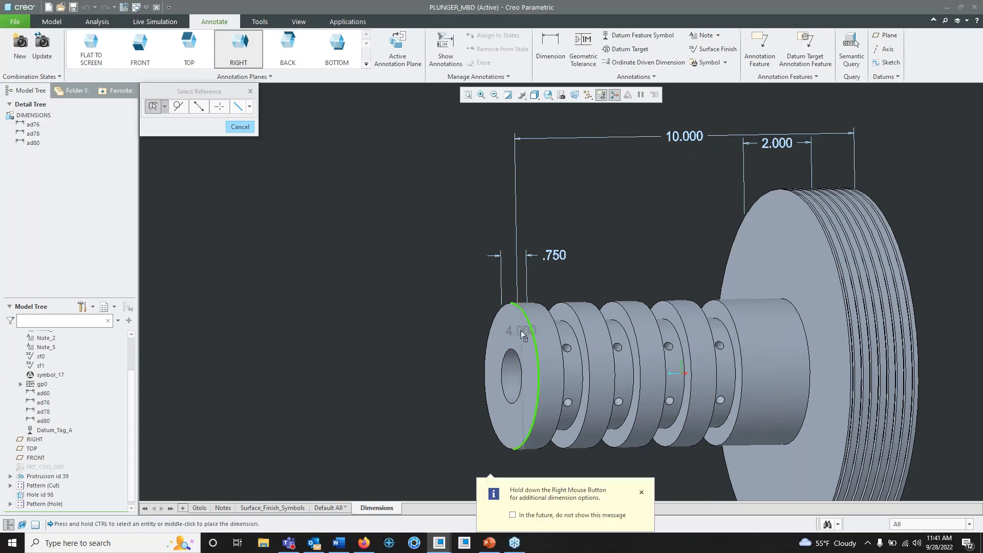
middle_click(430, 370)
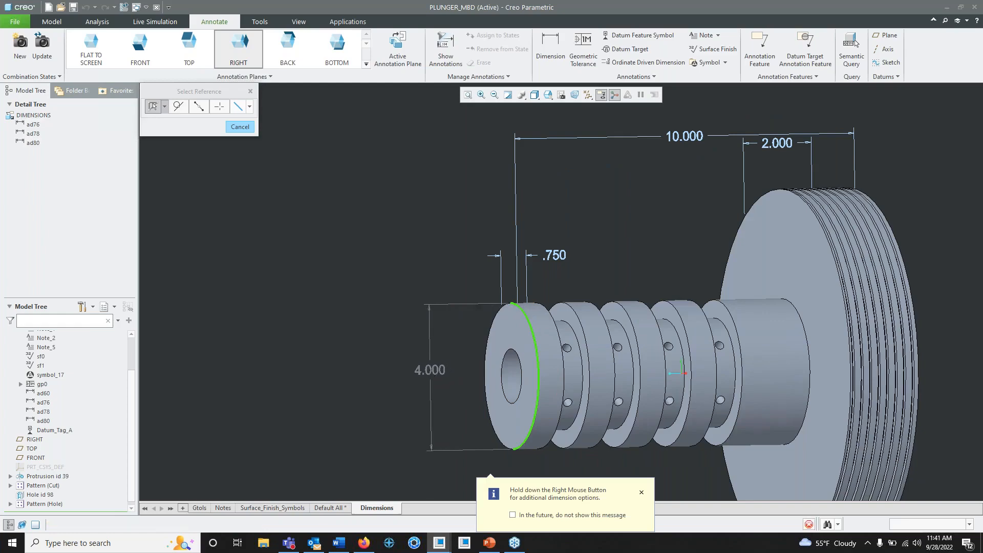
middle_click_drag(484, 347, 465, 358)
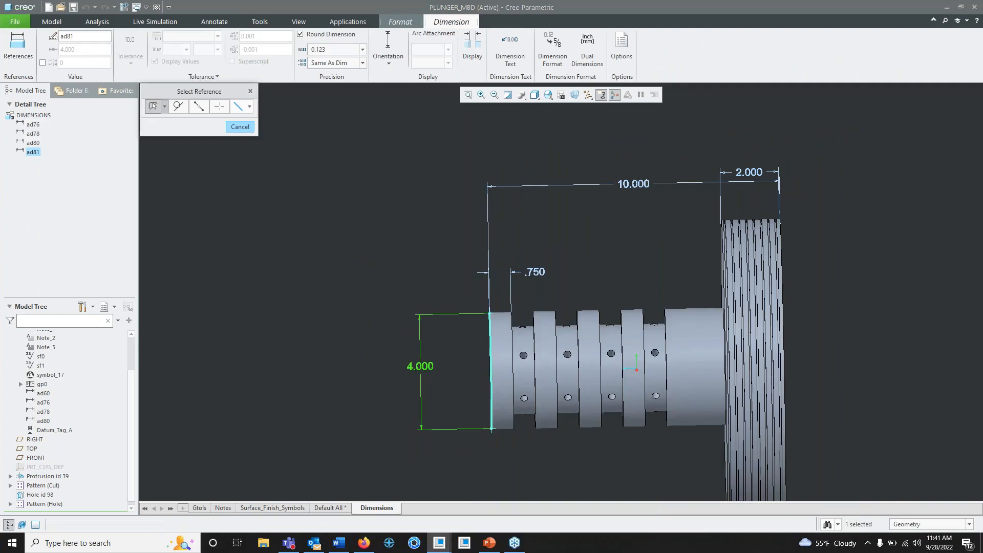
left_click(248, 130)
- Add a diameter symbol as the prefix of the end ring's outer size dimension
left_click(421, 367)
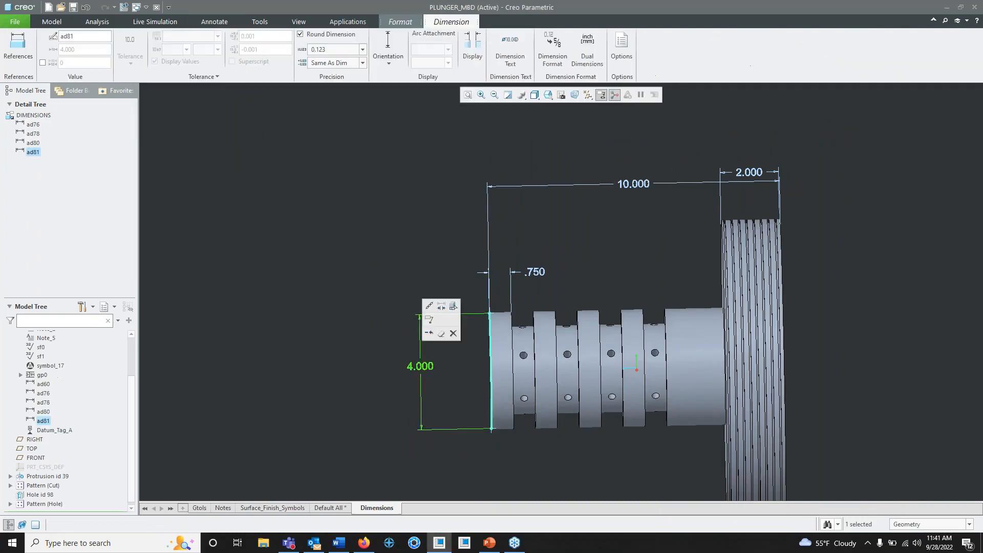
left_click(512, 60)
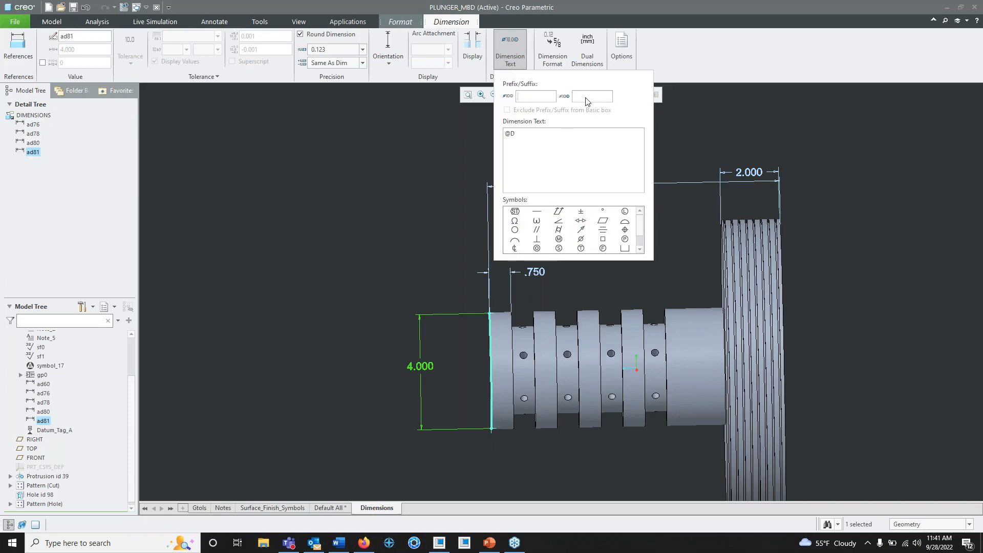
left_click(581, 239)
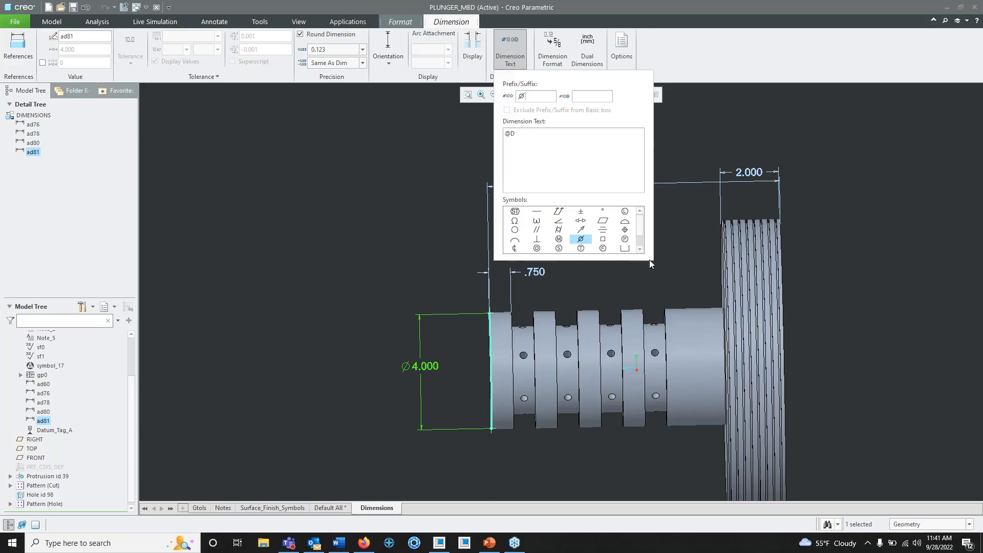
left_click(720, 119)
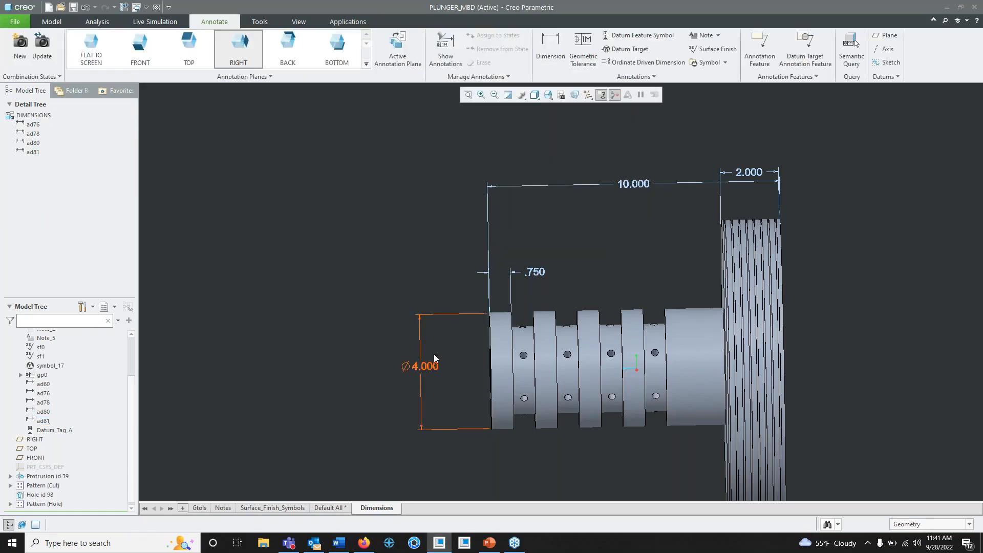
- Set FRONT as the active annotation plane and add a radius dimension to the edge of the shaft's center bore
middle_click_drag(434, 355, 446, 319)
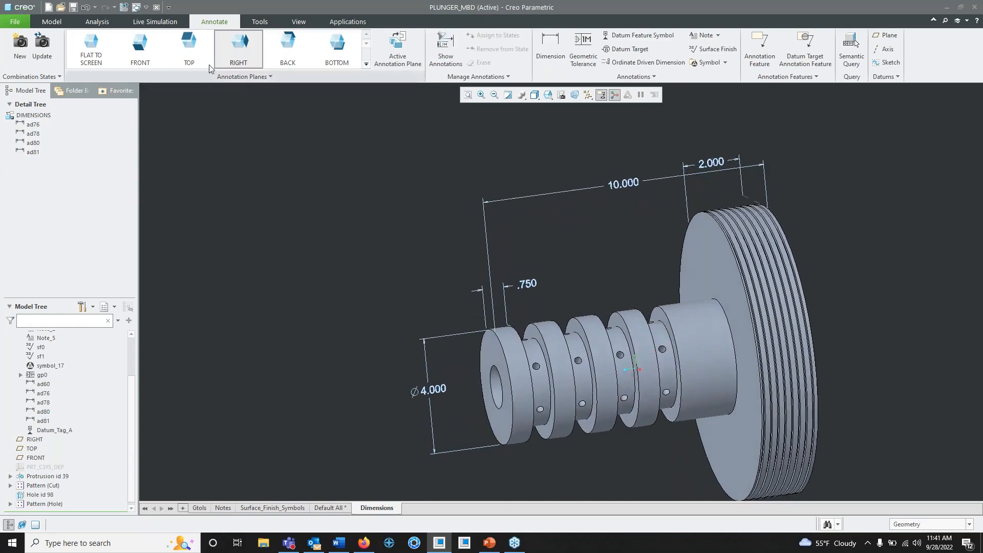
left_click(139, 60)
middle_click_drag(496, 409, 518, 413)
middle_click_drag(595, 374, 557, 278, "shift")
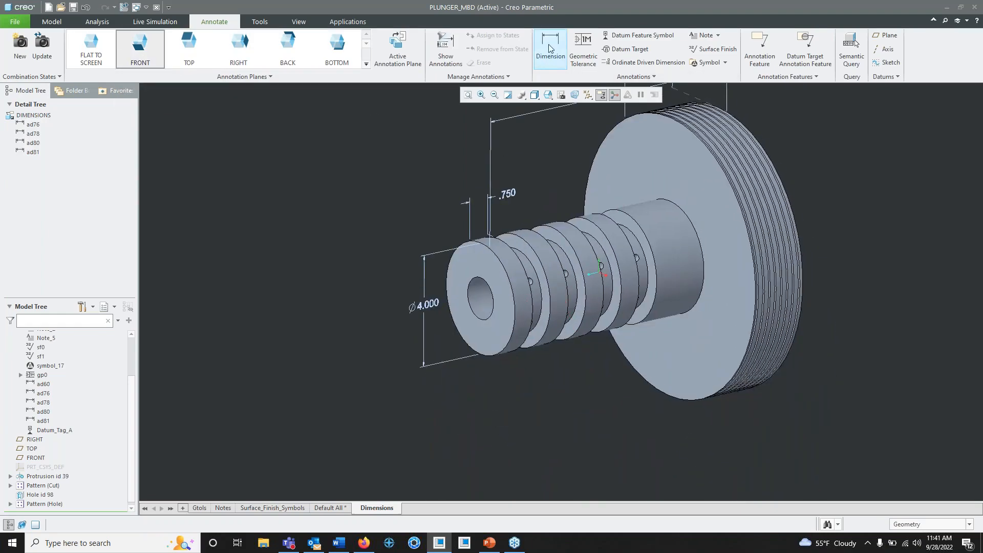
left_click(549, 48)
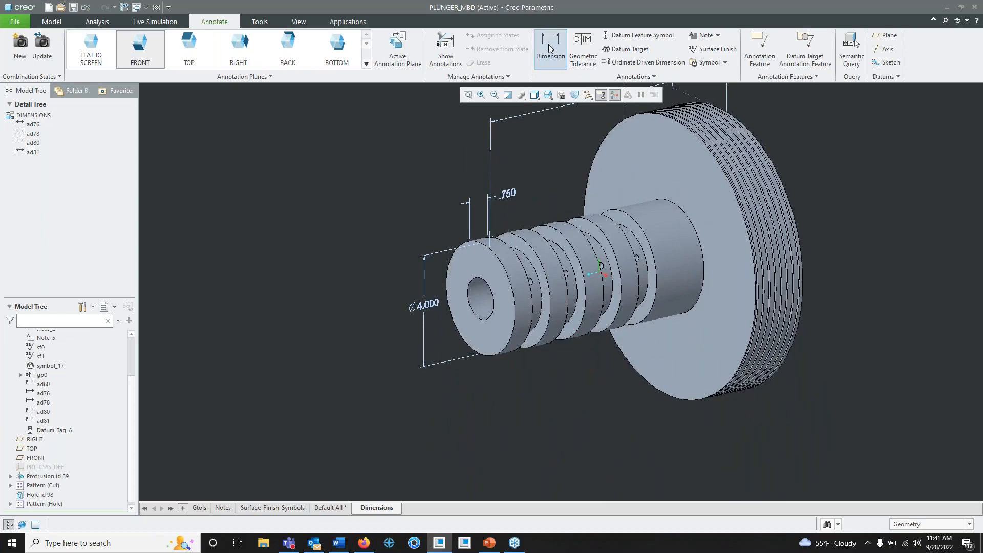
left_click(491, 299)
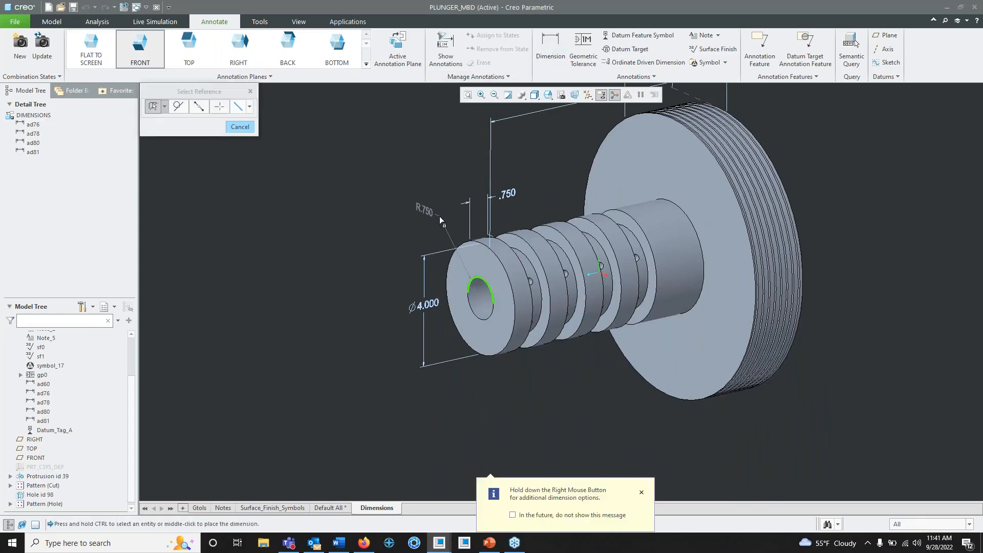
middle_click(439, 216)
mouse_move(478, 245)
middle_mouse_down()
mouse_move(463, 240)
mouse_move(487, 235)
mouse_move(491, 244)
middle_mouse_up()
scroll(443, 223, "down", 1)
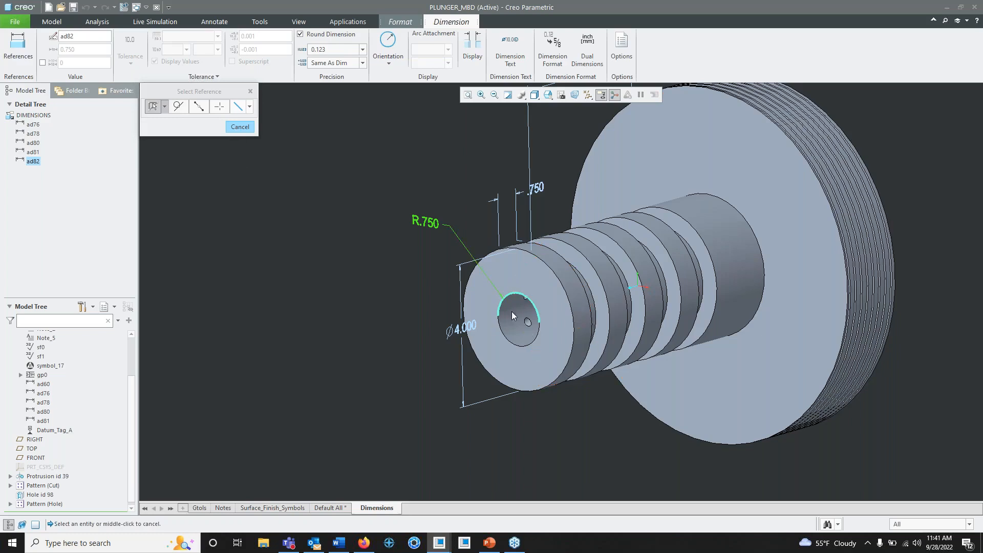
left_click(240, 127)
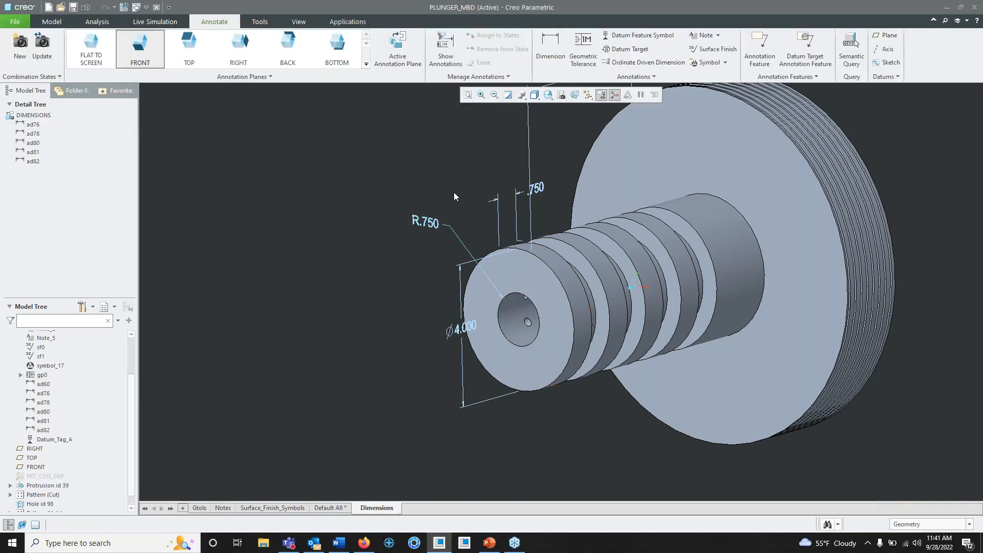
- Change the center bore's dimension from Radius to Diameter and move it farther away from the shaft's end face
left_click(434, 225)
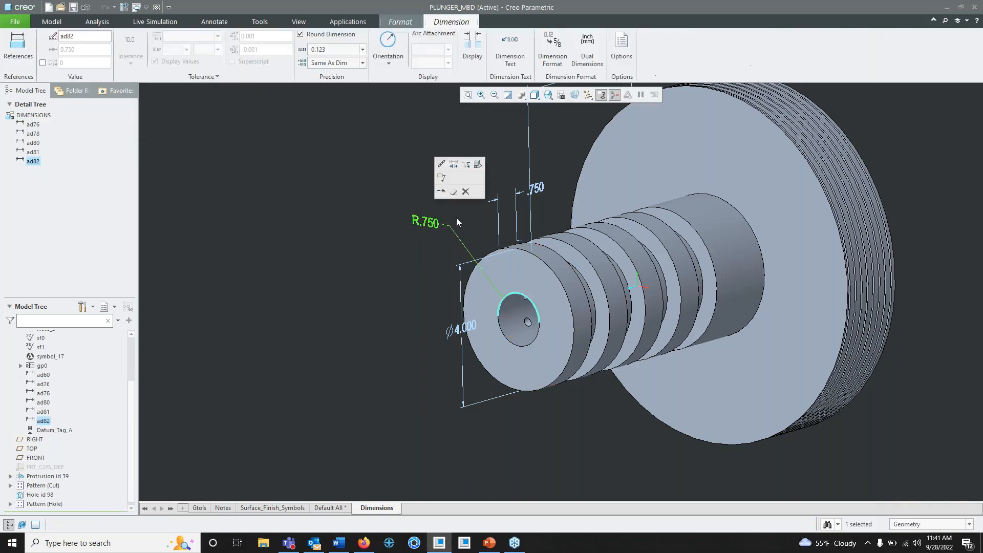
left_click(391, 63)
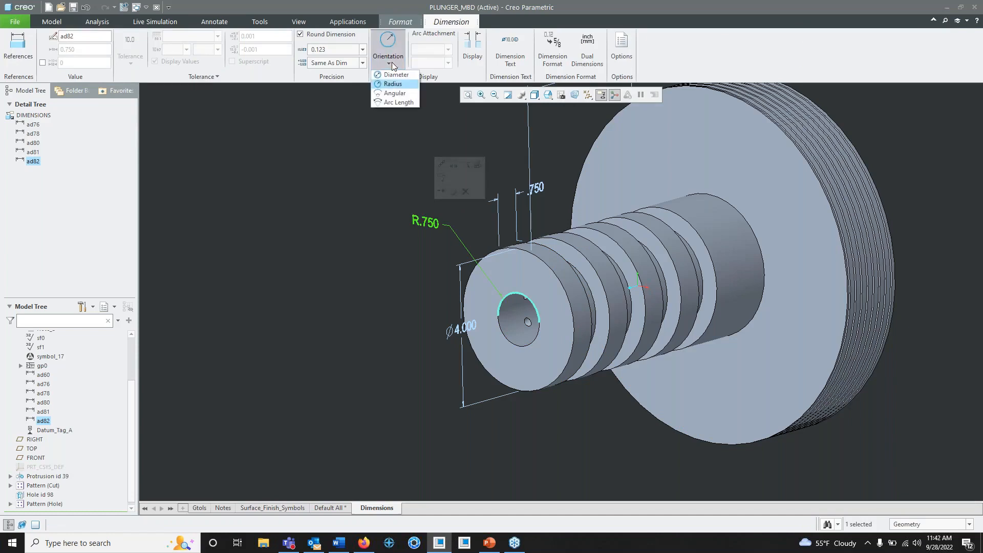
left_click(396, 71)
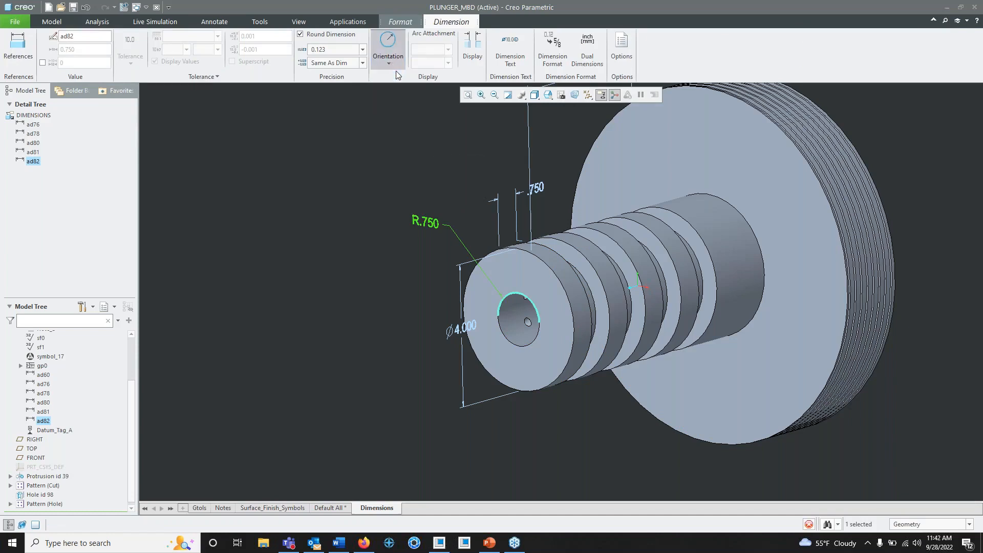
left_click(425, 177)
left_click(426, 222)
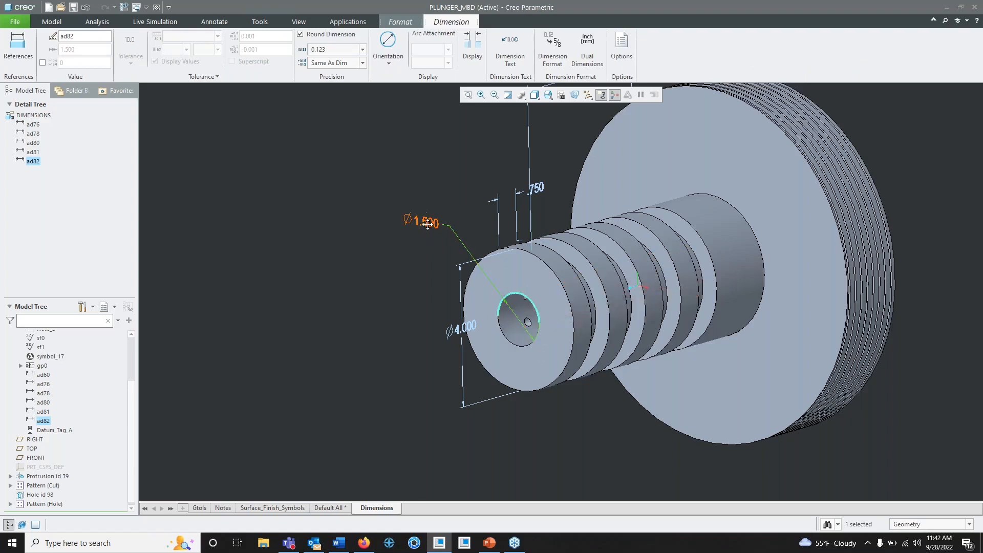
mouse_move(430, 221)
left_mouse_down()
mouse_move(512, 319)
mouse_move(497, 320)
mouse_move(379, 194)
left_mouse_up()
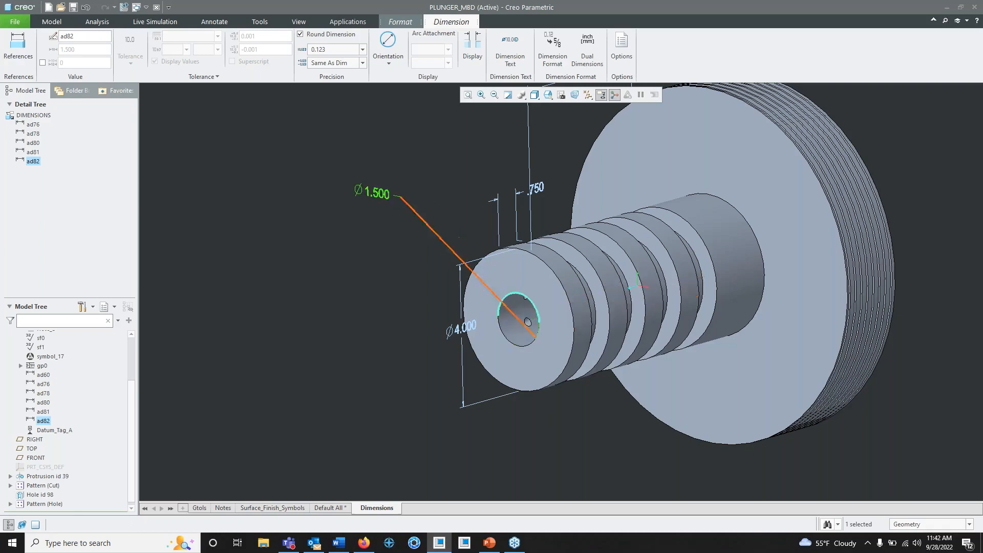
left_click(478, 251)
- Examine from several angles how the dimensions are placed around the plunger and on which planes they lie
mouse_move(481, 253)
middle_mouse_down()
mouse_move(567, 254)
mouse_move(589, 309)
mouse_move(568, 298)
mouse_move(513, 320)
mouse_move(603, 237)
mouse_move(637, 241)
mouse_move(607, 272)
mouse_move(610, 321)
mouse_move(579, 311)
mouse_move(589, 330)
middle_mouse_up()
scroll(563, 304, "up", 2)
scroll(558, 308, "down", 5)
scroll(578, 299, "up", 3)
scroll(590, 316, "down", 2)
scroll(605, 306, "up", 2)
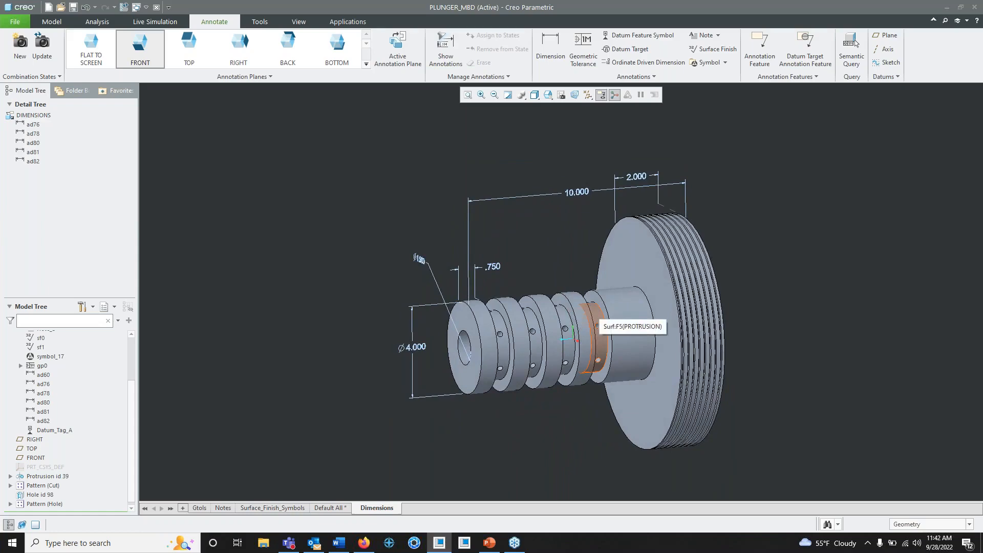
middle_click_drag(532, 256, 572, 275)
scroll(572, 275, "up", 2)
scroll(573, 274, "down", 3)
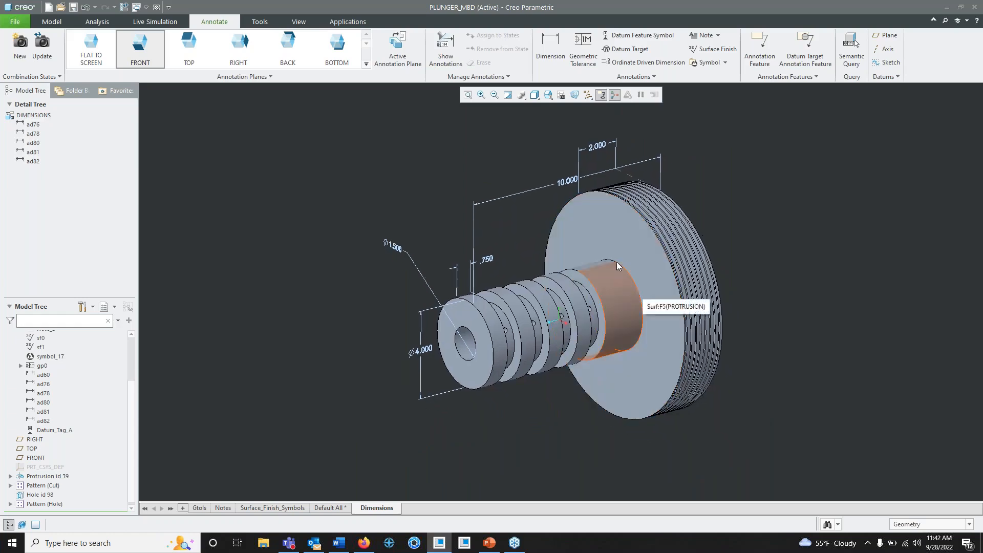
middle_click_drag(604, 248, 607, 260, "shift")
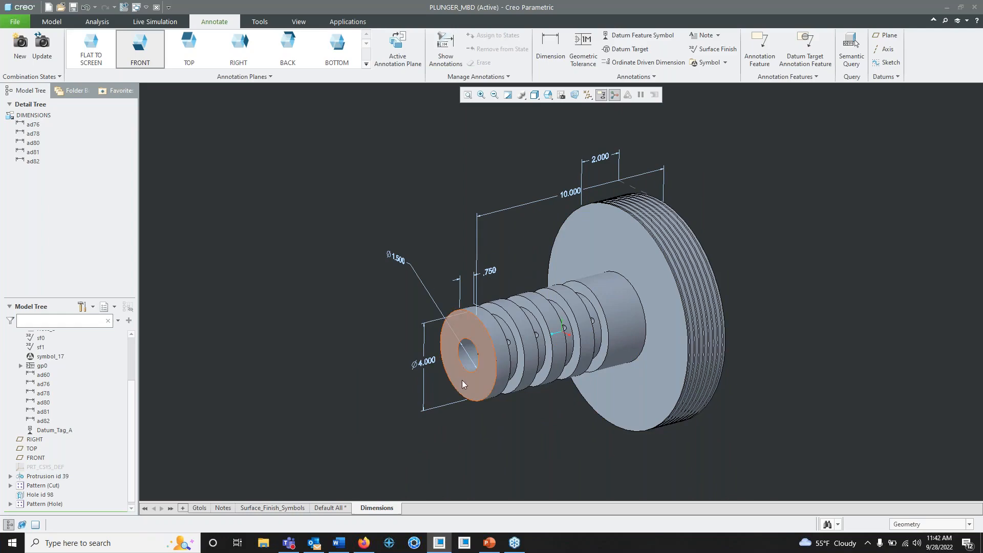
middle_click_drag(466, 380, 460, 368)
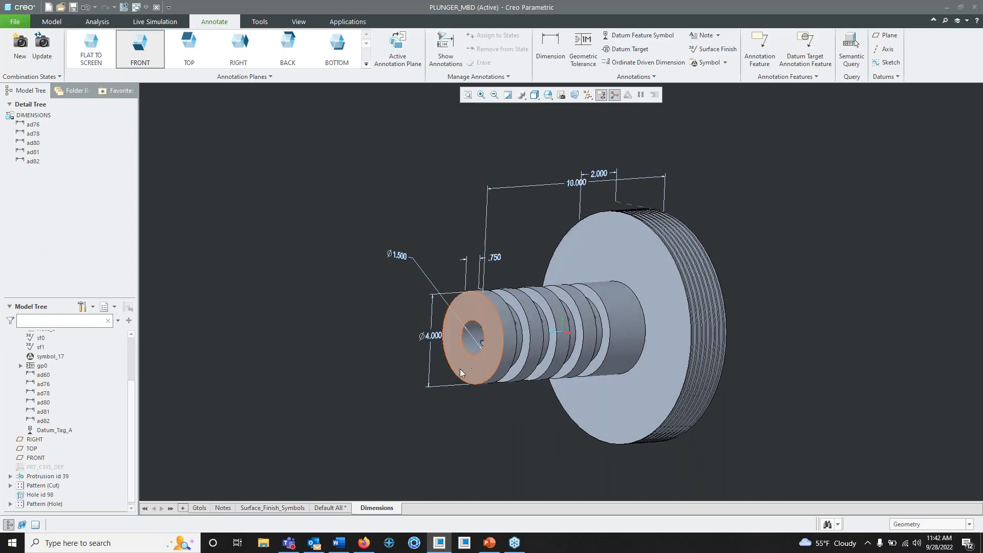
- Set ANNOT_PLANE1, at the shaft's end face, as the active annotation plane
left_click(366, 64)
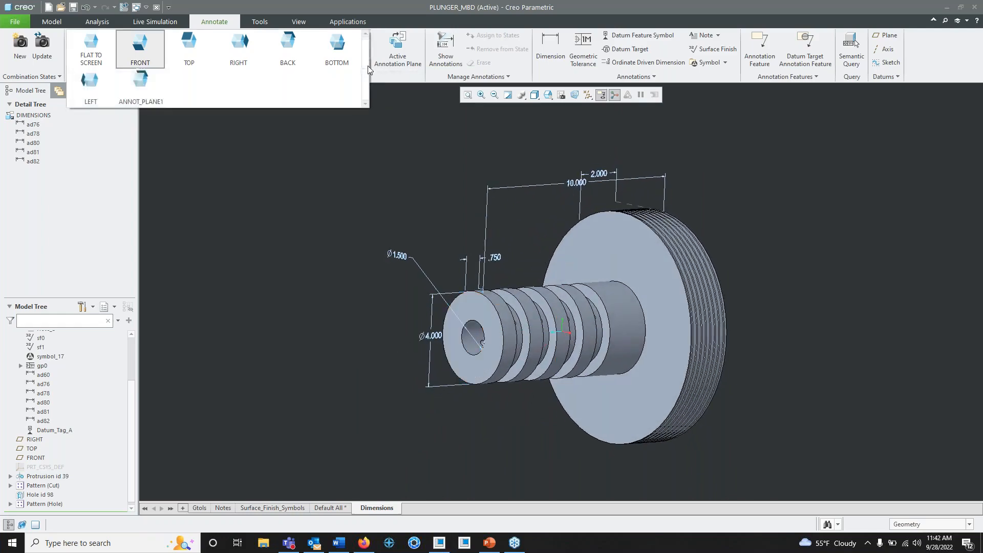
left_click(141, 92)
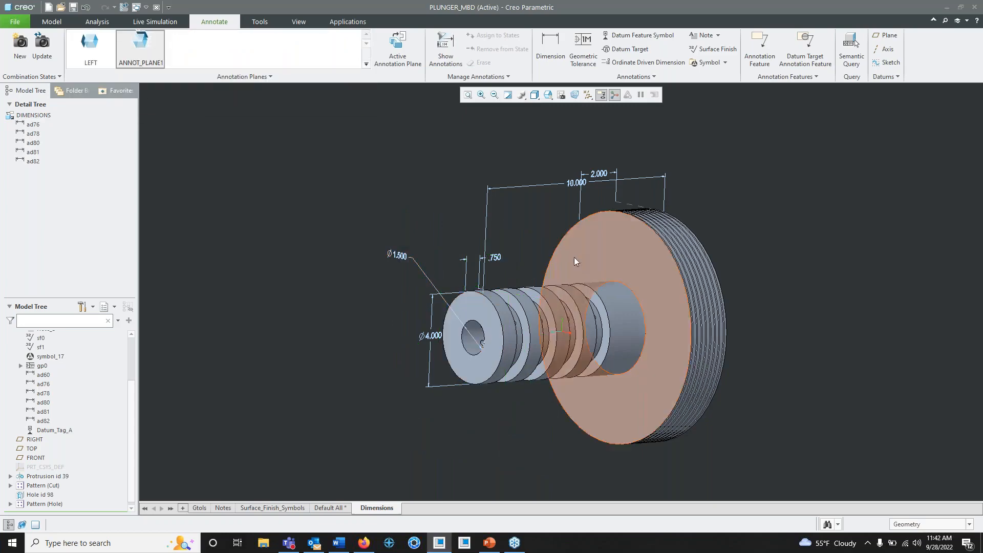
middle_click_drag(573, 257, 446, 238)
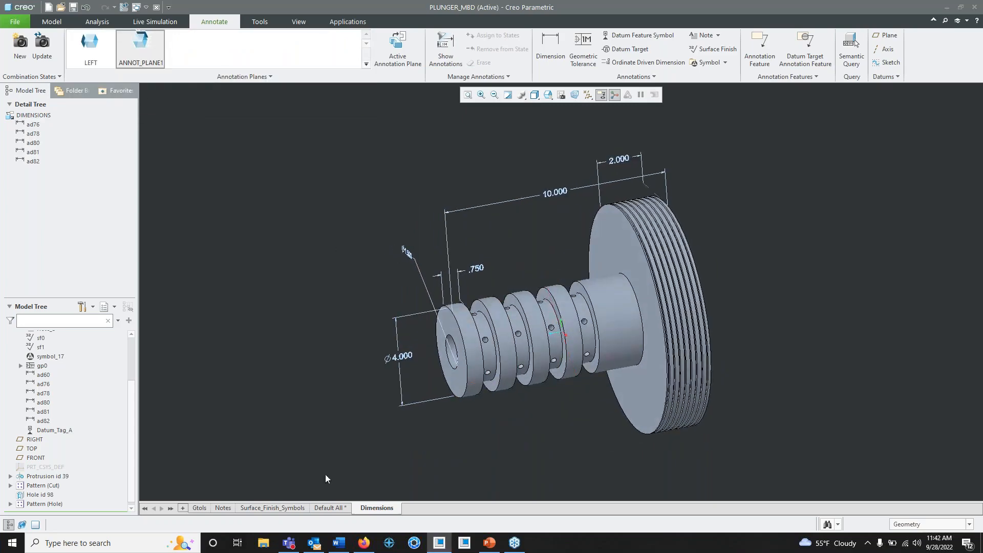
- Reorient the plunger to a three-quarter view, update the Dimensions combination state with it, and check it by switching to Default All and back
middle_click_drag(360, 367, 368, 349)
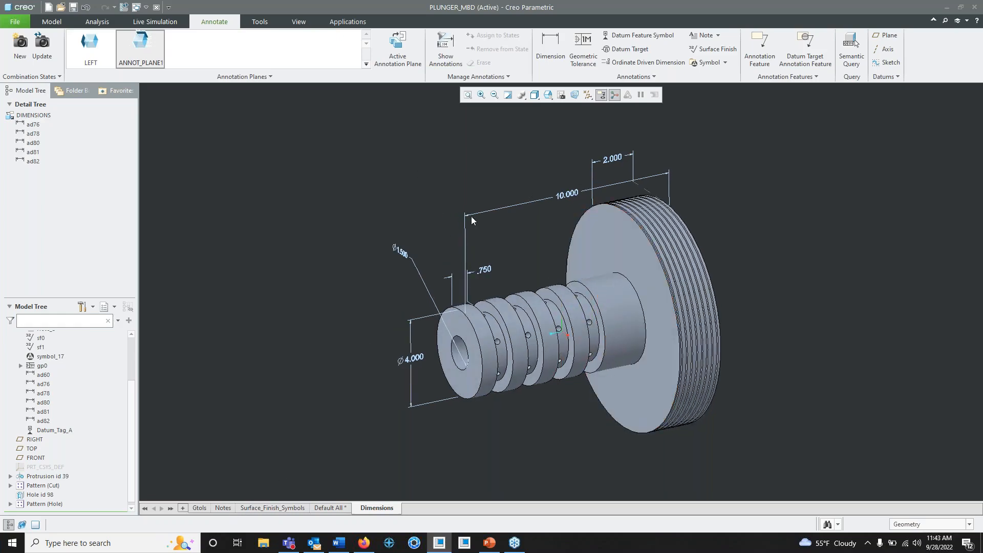
mouse_move(471, 221)
middle_mouse_down()
mouse_move(556, 215)
mouse_move(546, 236)
mouse_move(646, 268)
mouse_move(637, 257)
middle_mouse_up()
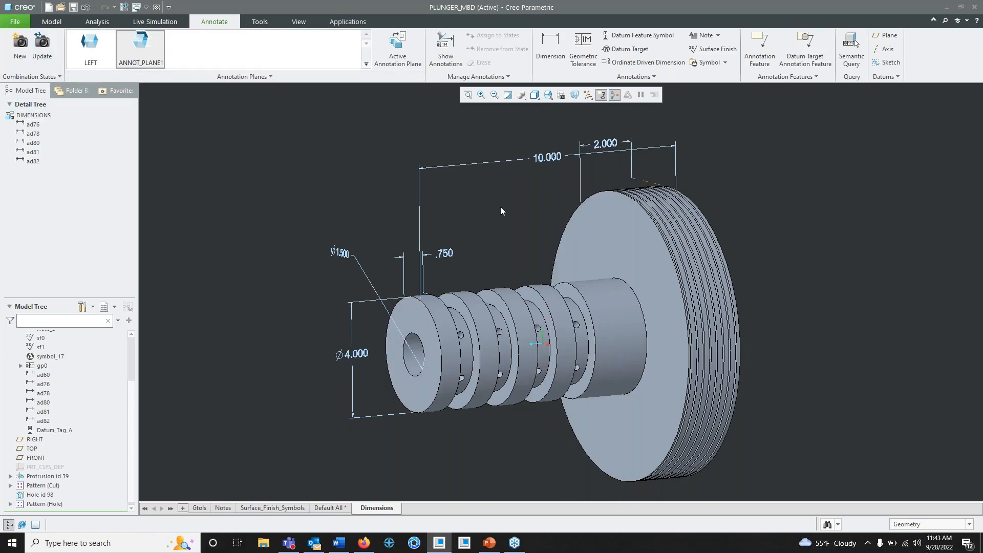
middle_click_drag(501, 208, 503, 211)
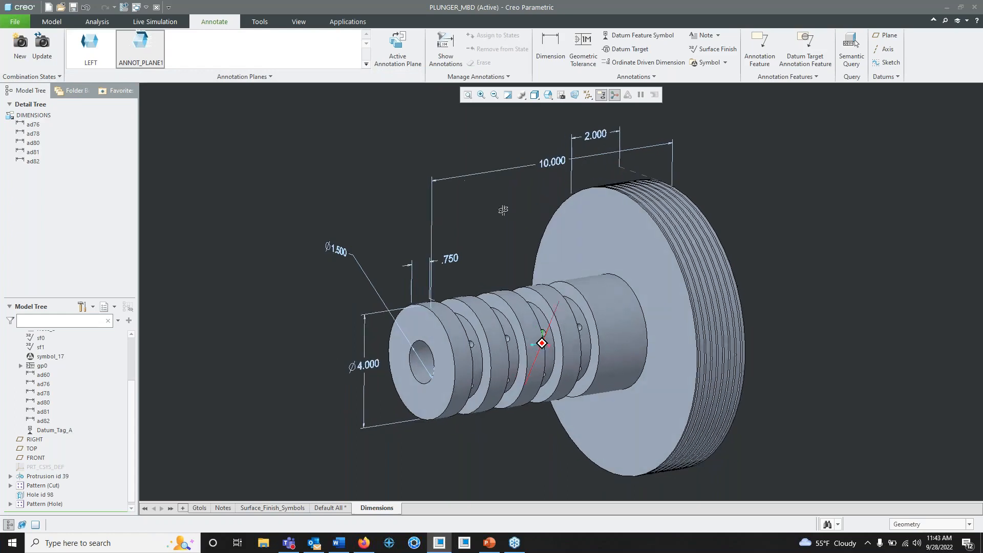
left_click(45, 48)
left_click(339, 510)
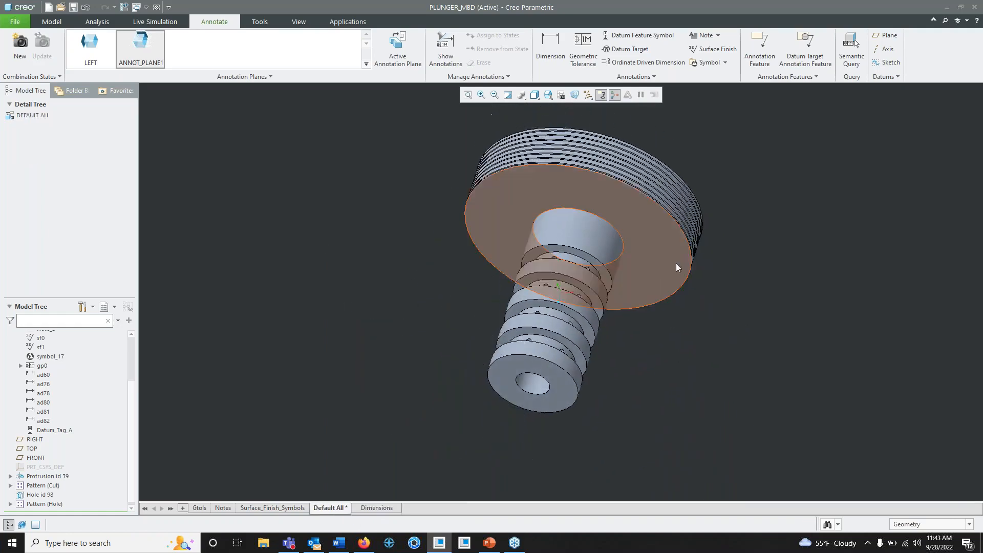
left_click(387, 508)
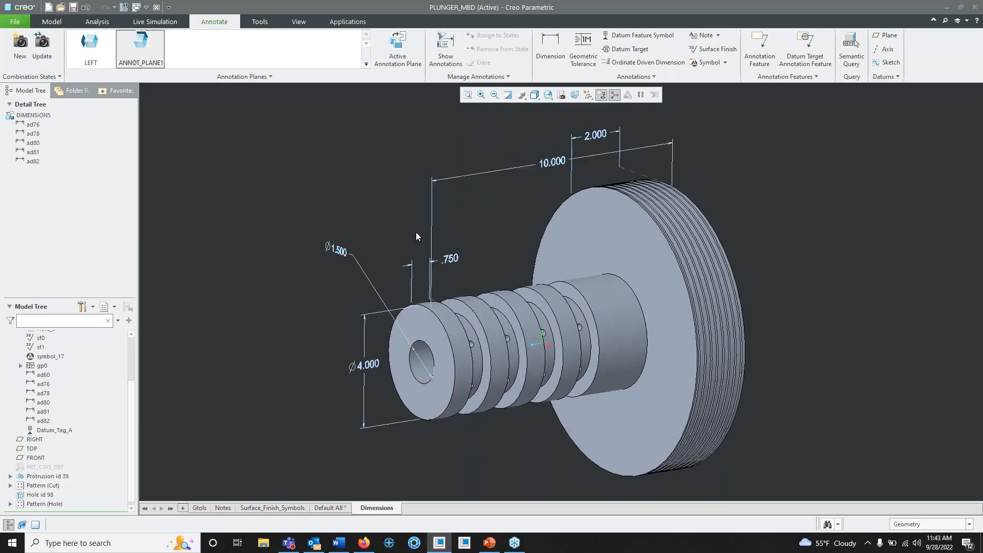
- Open the Notes combination state and examine the P456 note on the shaft's end face up close
mouse_move(443, 287)
middle_mouse_down()
mouse_move(406, 295)
mouse_move(437, 288)
middle_mouse_up()
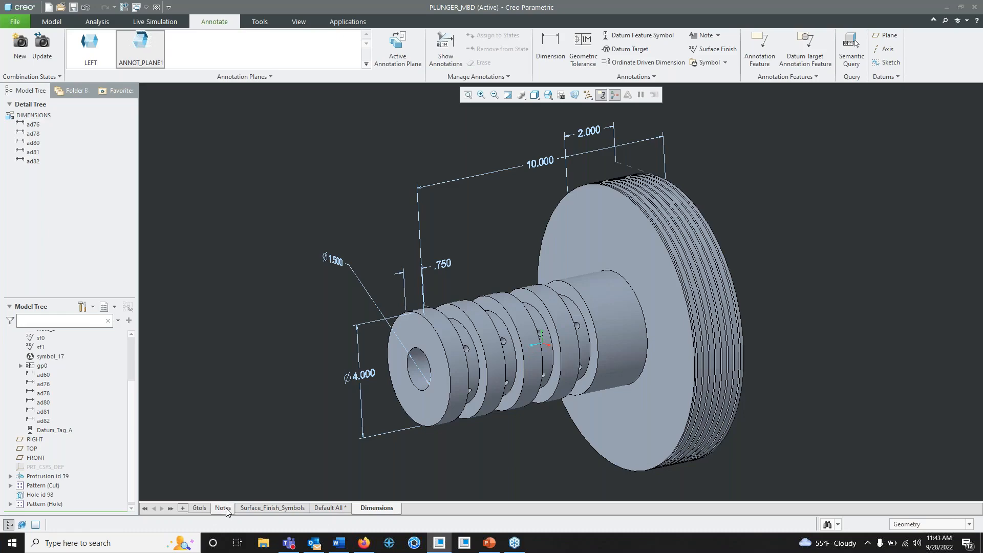
left_click(224, 508)
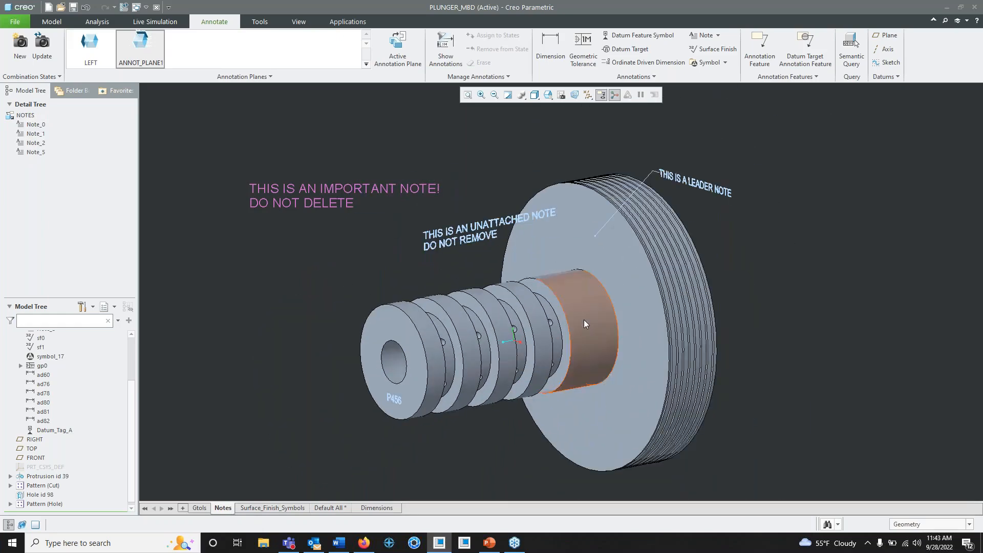
mouse_move(584, 319)
middle_mouse_down()
mouse_move(561, 330)
mouse_move(556, 318)
middle_mouse_up()
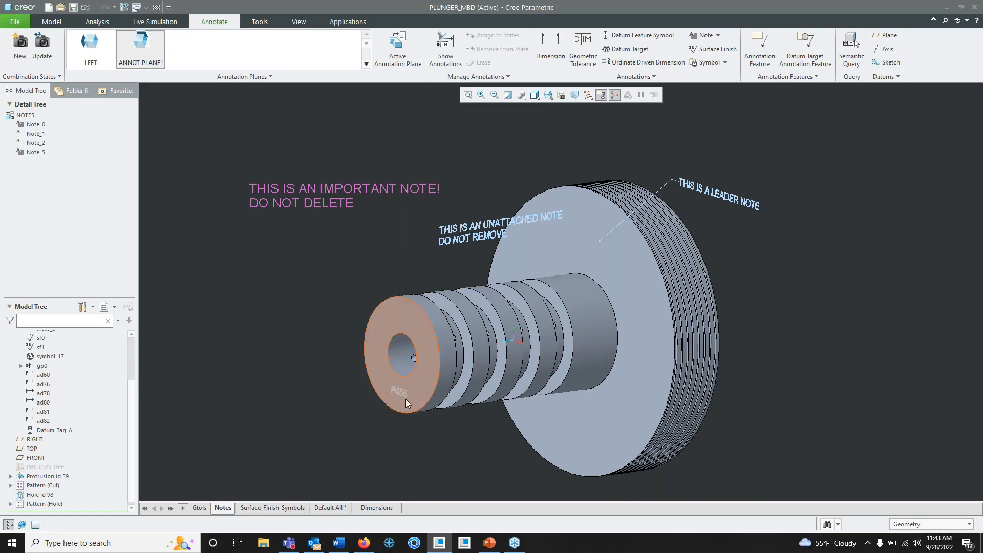
scroll(405, 399, "up", 2)
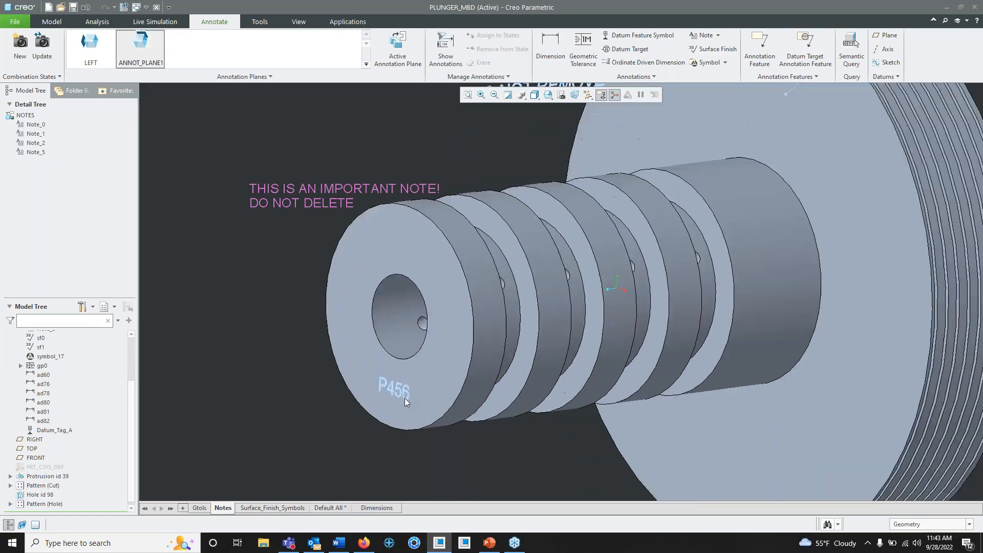
scroll(404, 399, "up", 3)
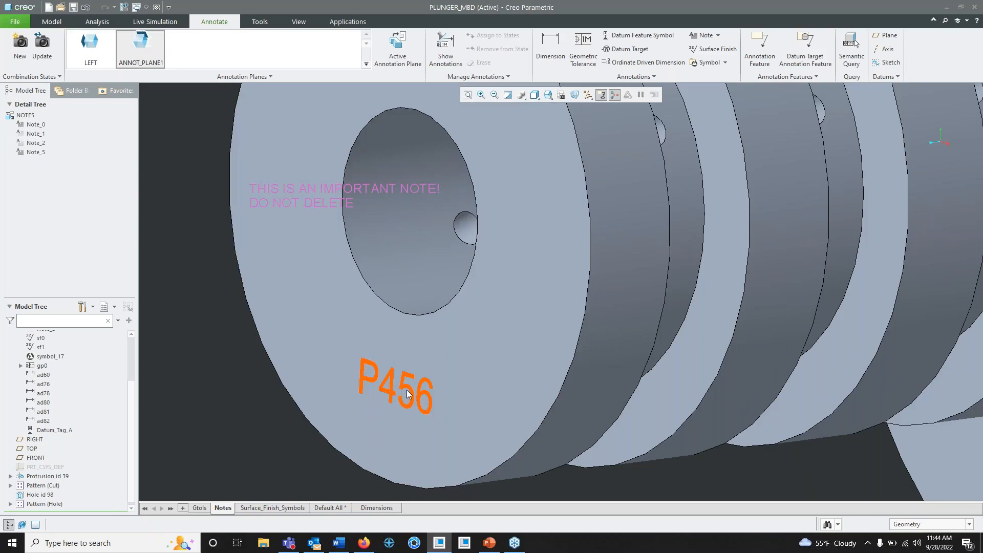
scroll(443, 348, "down", 1)
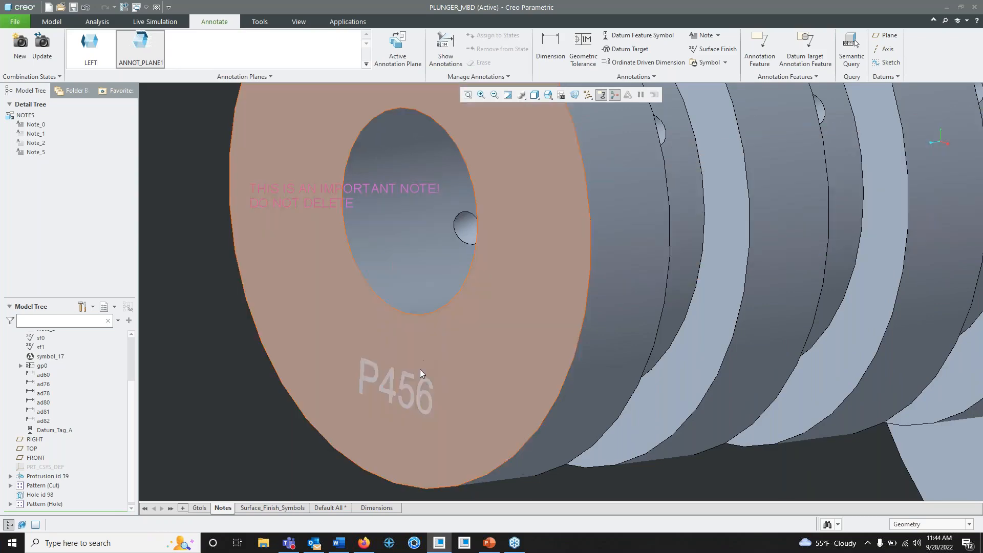
scroll(467, 281, "down", 3)
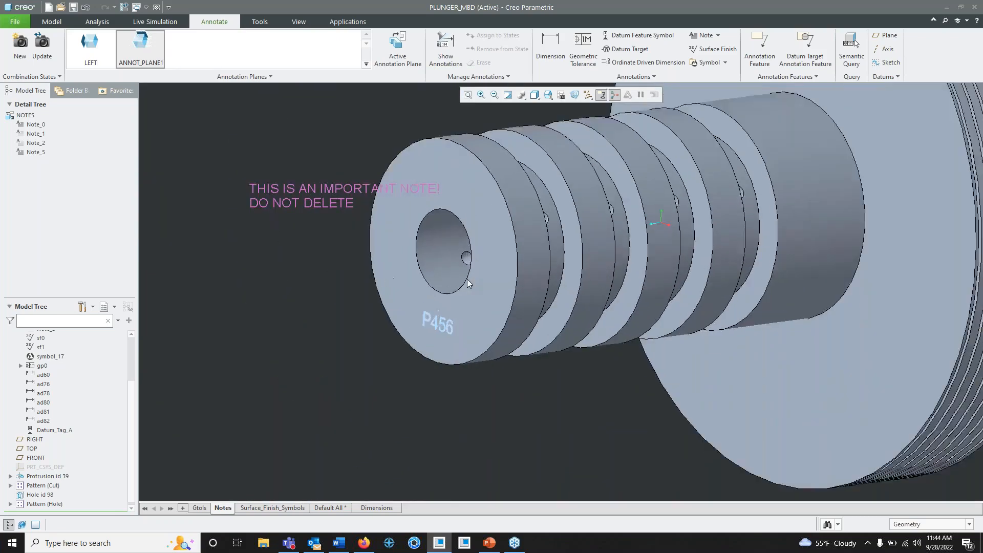
scroll(607, 264, "up", 1)
scroll(566, 337, "up", 2)
scroll(567, 338, "down", 3)
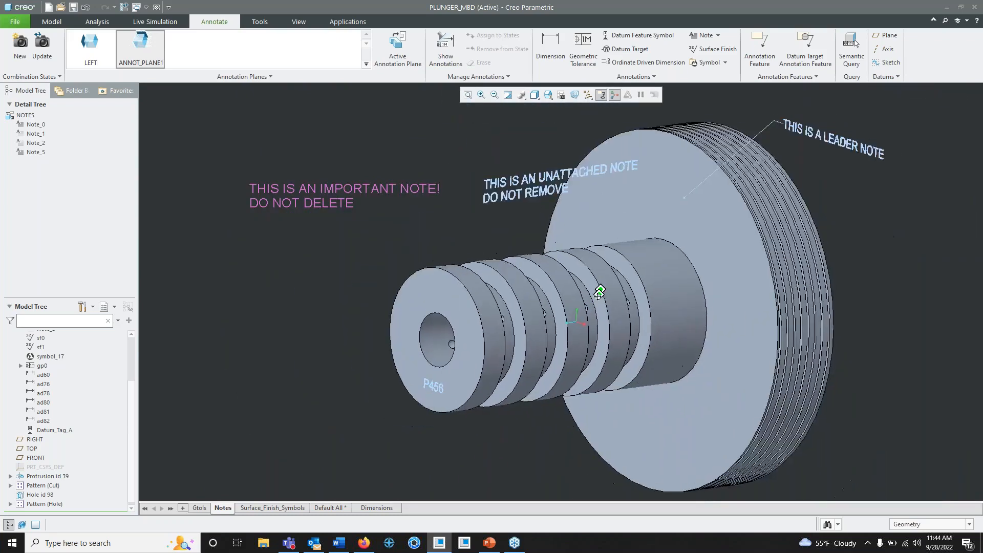
- Examine the leader note attached to the large flange and the unattached note above the shaft from several angles
middle_click_drag(598, 290, 574, 338)
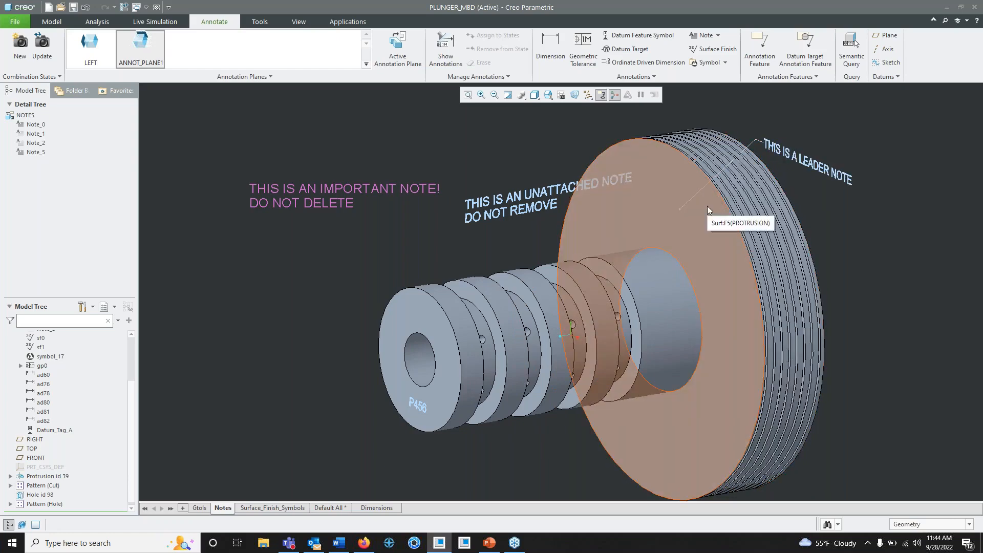
middle_click_drag(676, 223, 570, 200)
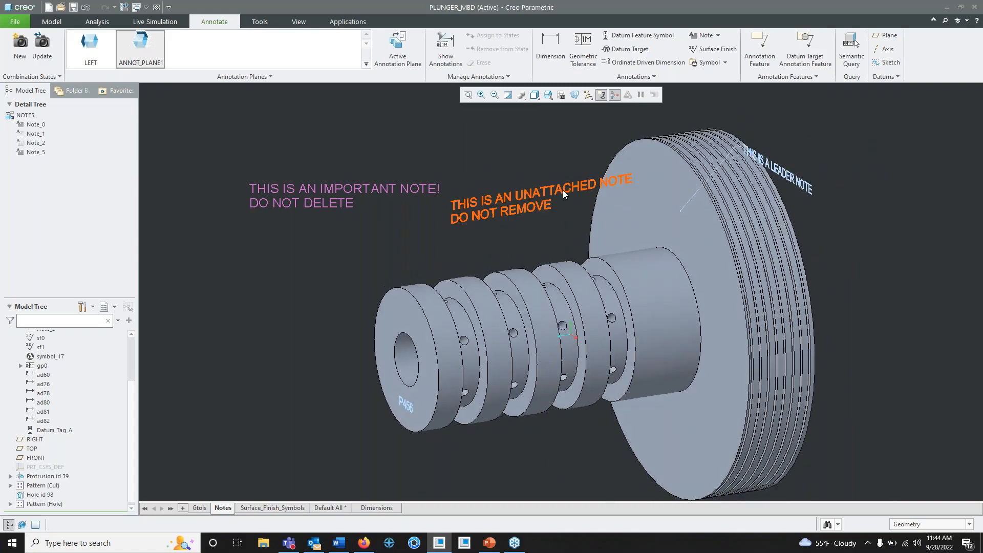
mouse_move(573, 276)
middle_mouse_down()
mouse_move(490, 263)
mouse_move(538, 258)
mouse_move(527, 261)
mouse_move(566, 242)
mouse_move(544, 222)
mouse_move(563, 262)
middle_mouse_up()
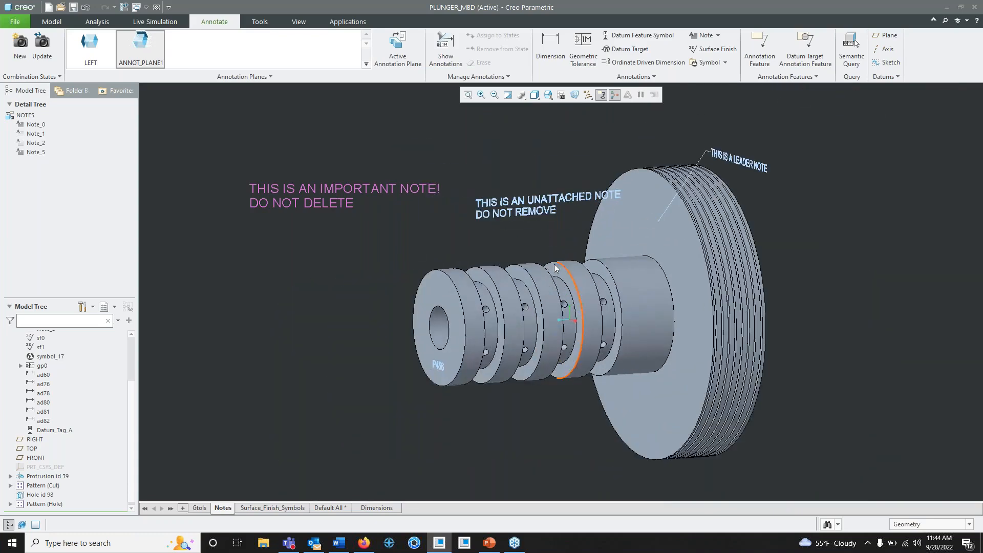
scroll(554, 264, "up", 1)
scroll(553, 264, "down", 2)
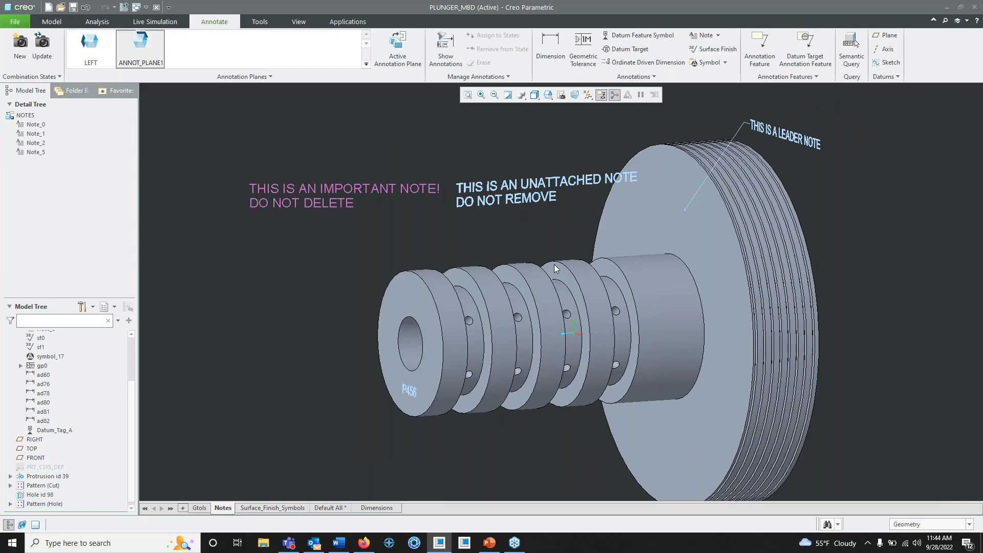
- Select the "THIS IS AN IMPORTANT NOTE! DO NOT DELETE" note and compare its size with the other notes at different zoom levels
left_click(336, 190)
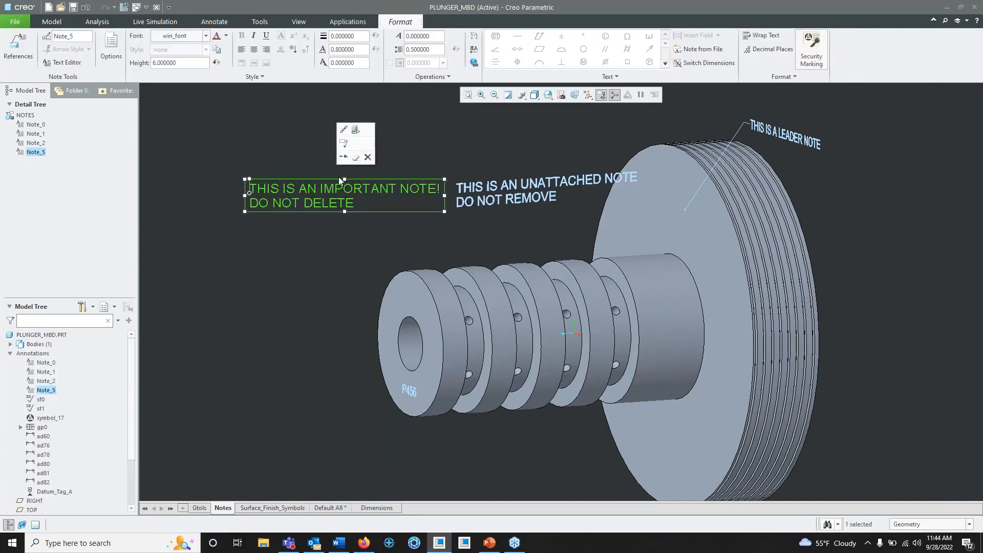
left_click(351, 222)
left_click(345, 186)
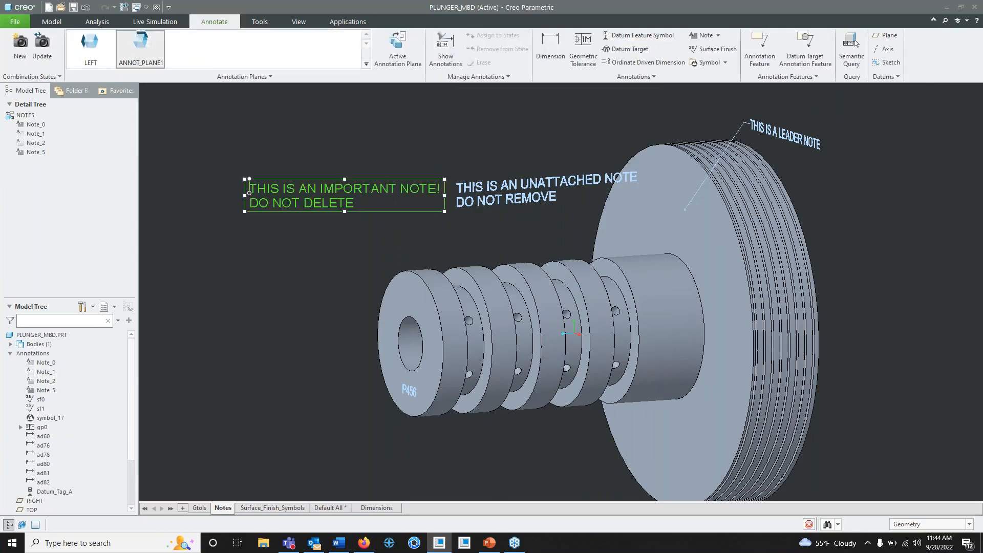
left_click(366, 239)
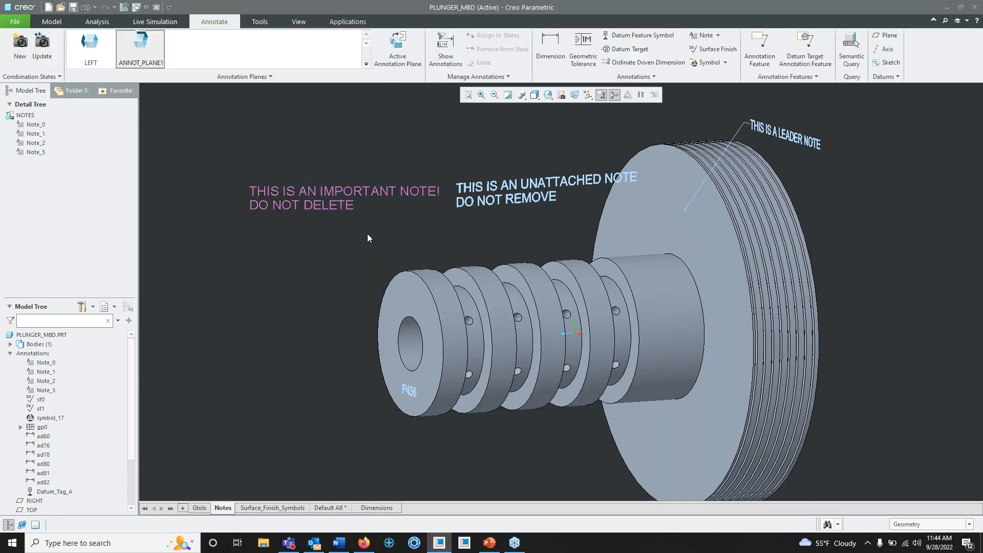
scroll(374, 210, "down", 1)
scroll(333, 196, "up", 2)
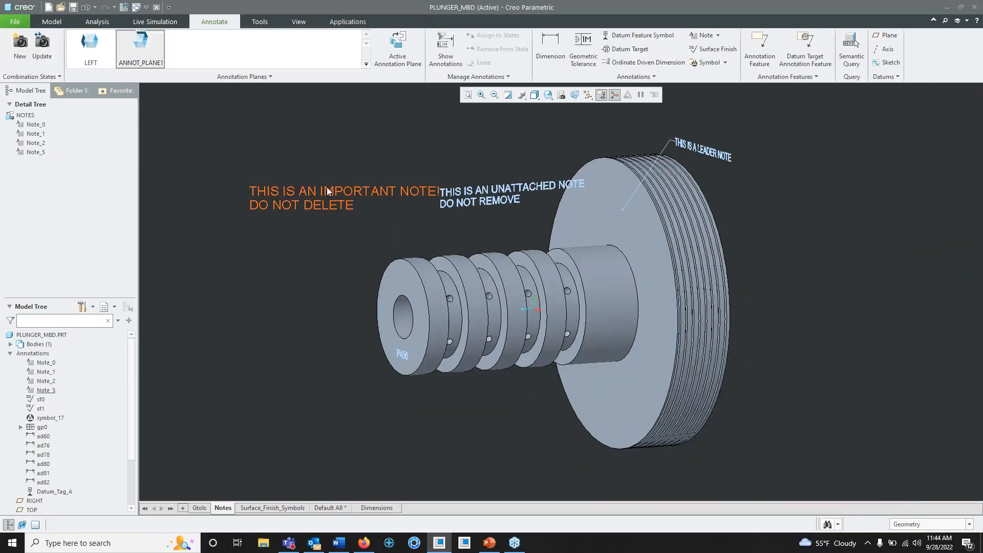
left_click(327, 187)
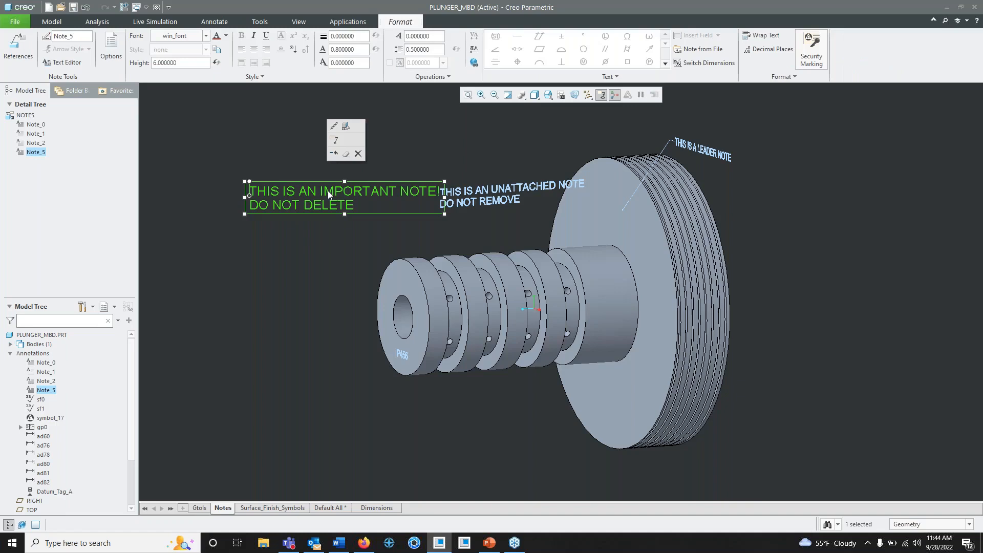
left_click(344, 268)
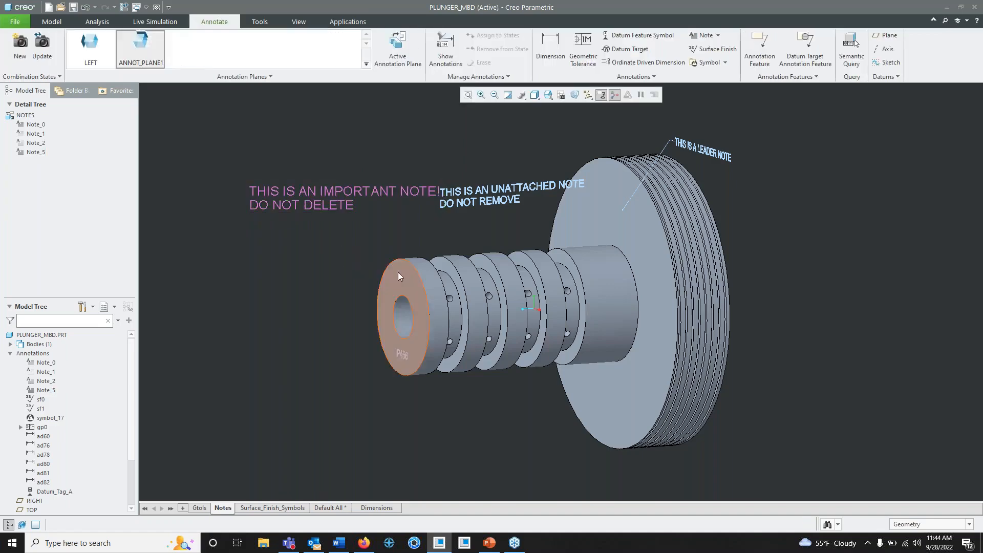
- Compare how the important note and the notes placed on the model respond to moving and rotating the plunger
mouse_move(464, 280)
middle_mouse_down("shift")
mouse_move(416, 240)
mouse_move(500, 297)
mouse_move(525, 292)
mouse_move(519, 281)
middle_mouse_up("shift")
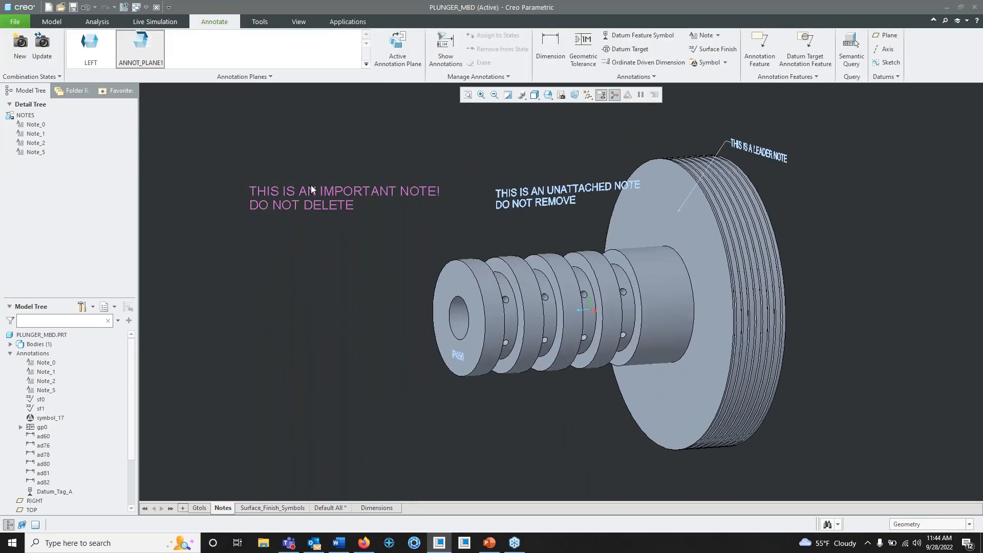
mouse_move(383, 225)
middle_mouse_down()
mouse_move(369, 231)
mouse_move(397, 217)
mouse_move(373, 213)
mouse_move(402, 236)
mouse_move(385, 235)
middle_mouse_up()
middle_click_drag(588, 243, 562, 257, "shift")
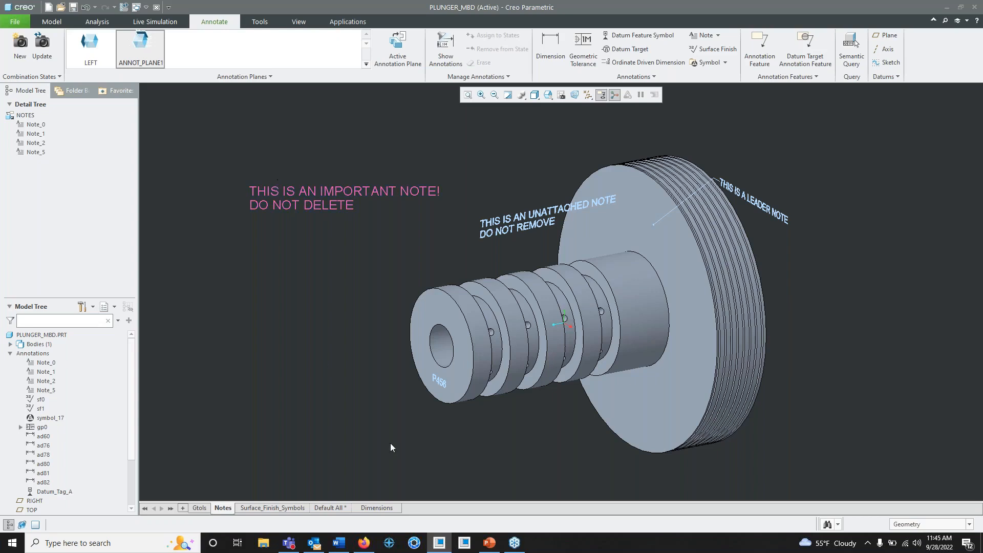
left_click(306, 205)
left_click(398, 151)
mouse_move(582, 333)
middle_mouse_down()
mouse_move(535, 305)
mouse_move(594, 331)
mouse_move(576, 327)
mouse_move(605, 302)
mouse_move(600, 296)
middle_mouse_up()
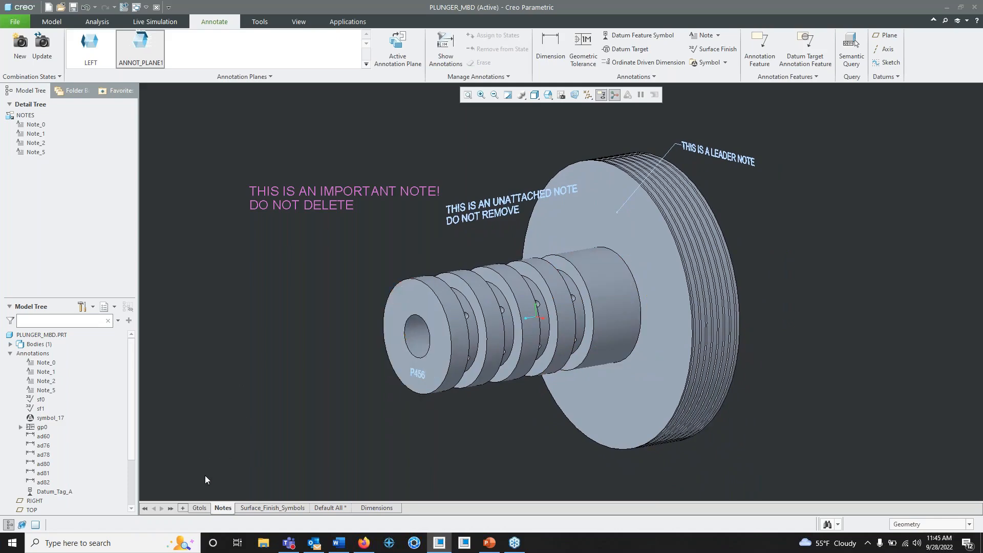
- Open the Gtols combination state and examine the position tolerance and datum A symbol at the shaft's end
left_click(200, 508)
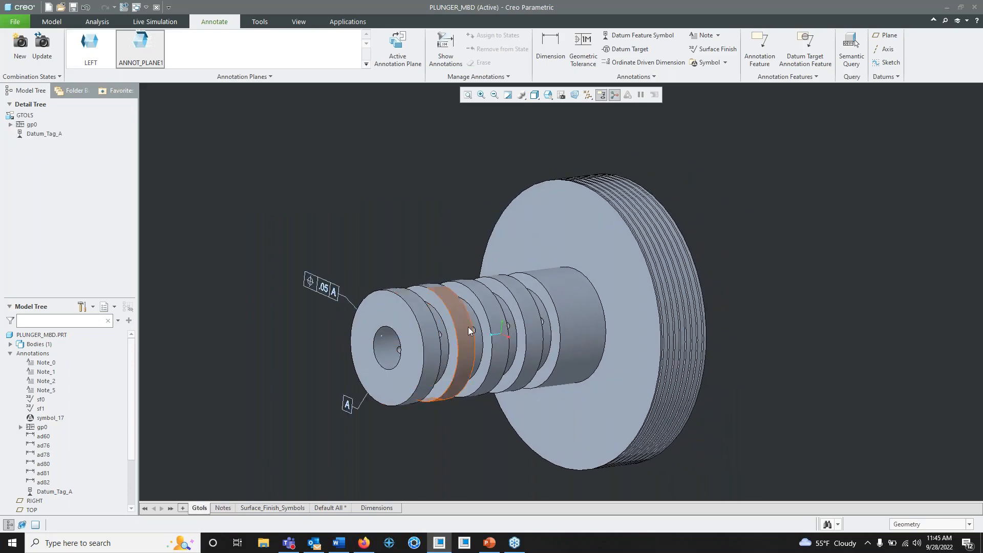
mouse_move(463, 330)
middle_mouse_down()
mouse_move(453, 339)
mouse_move(463, 332)
mouse_move(465, 300)
mouse_move(458, 307)
middle_mouse_up()
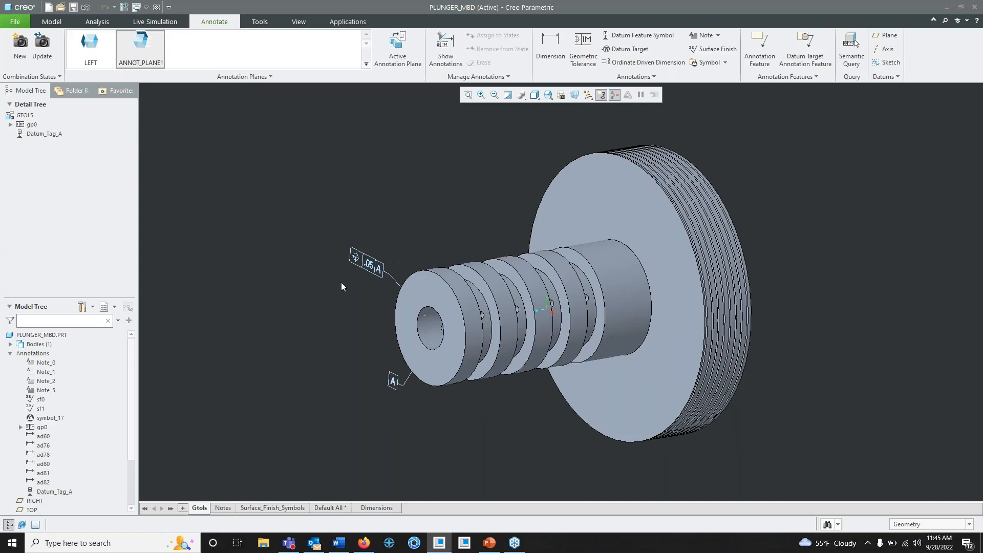
scroll(363, 274, "up", 4)
mouse_move(423, 306)
middle_mouse_down()
mouse_move(439, 287)
mouse_move(430, 297)
middle_mouse_up()
scroll(462, 283, "up", 3)
scroll(462, 284, "down", 6)
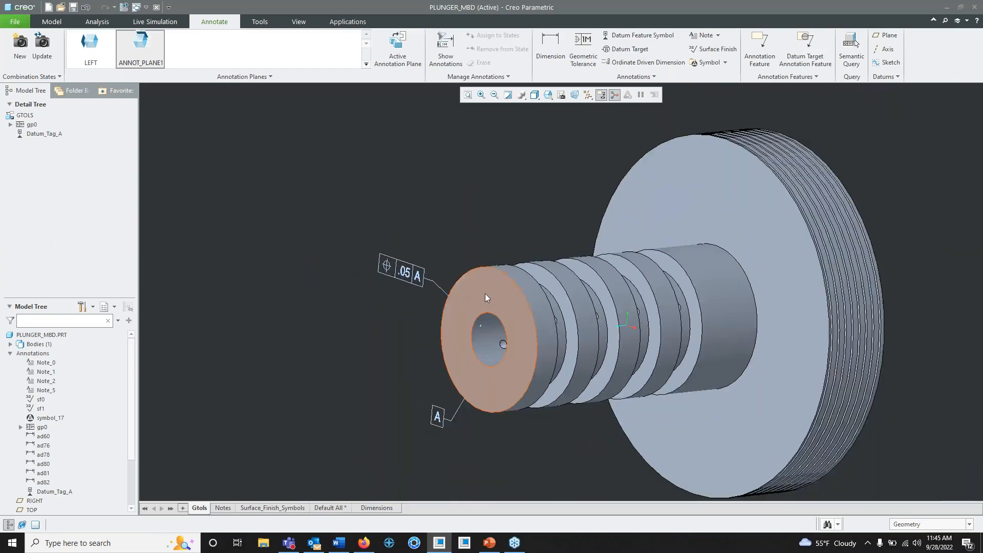
middle_click_drag(595, 243, 517, 223, "shift")
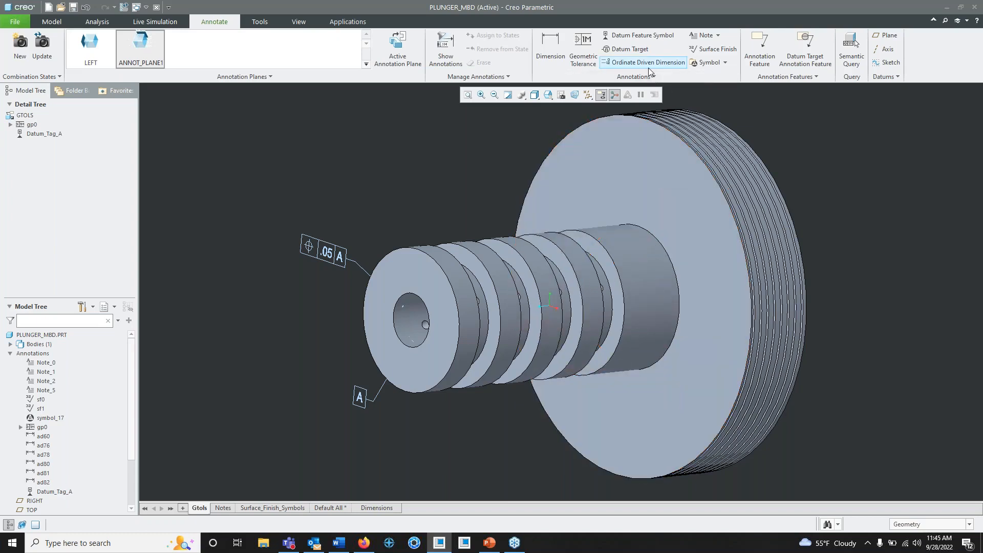
left_click(632, 38)
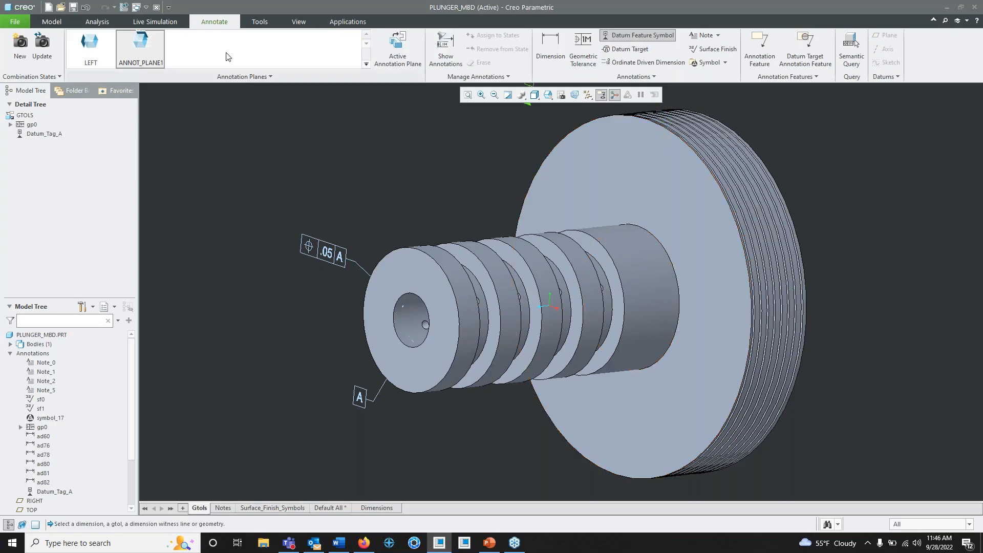
left_click(52, 22)
middle_click(447, 157)
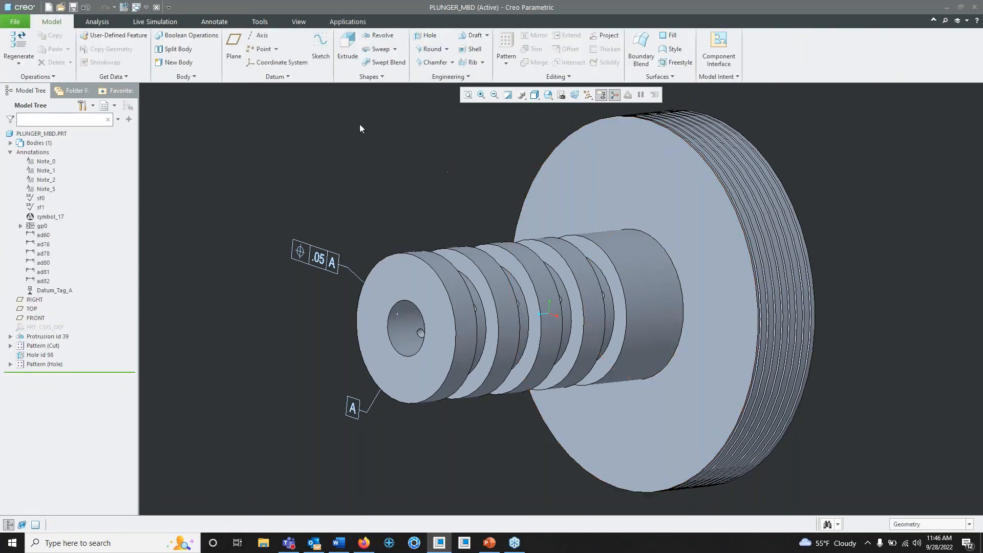
- Return to the annotation tools and set FRONT as the active annotation plane for the Gtols combination state
left_click(214, 21)
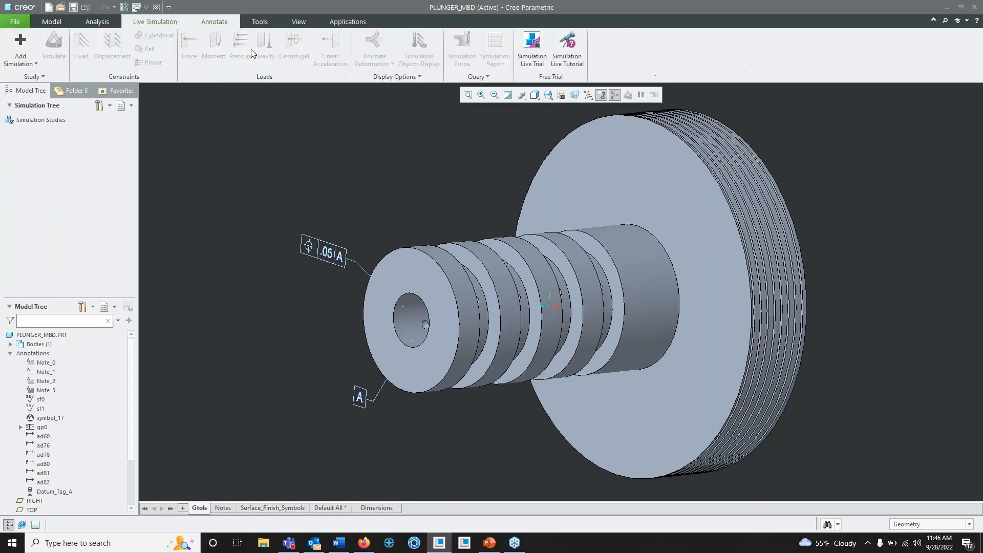
left_click(366, 37)
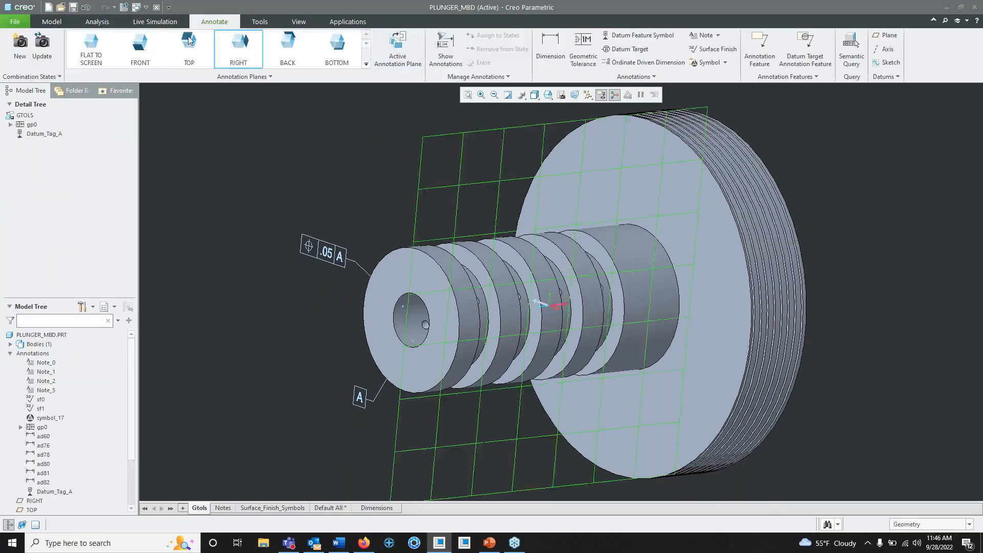
left_click(149, 50)
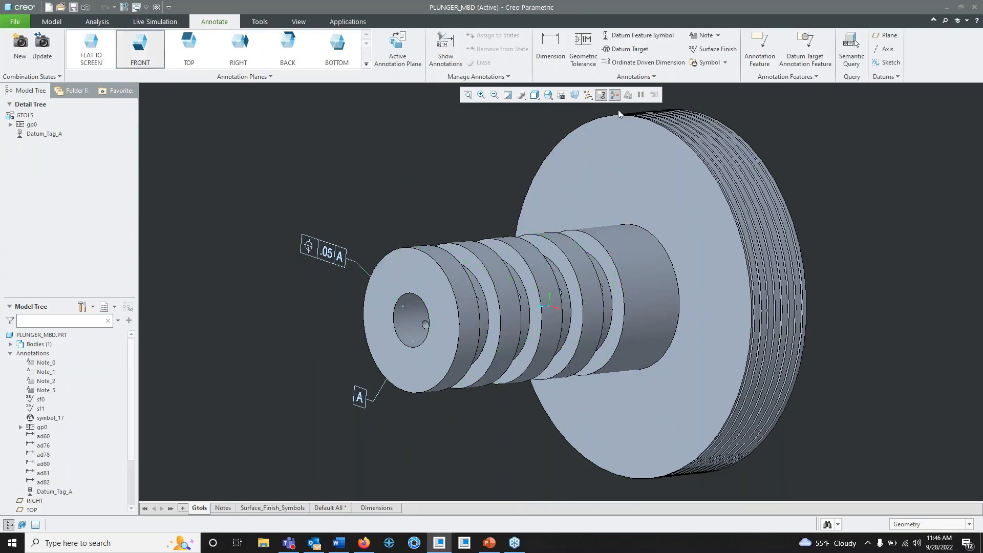
- Attach datum feature symbol B to the shaft-side face of the plunger's large flange, with its label above the rim
left_click(637, 35)
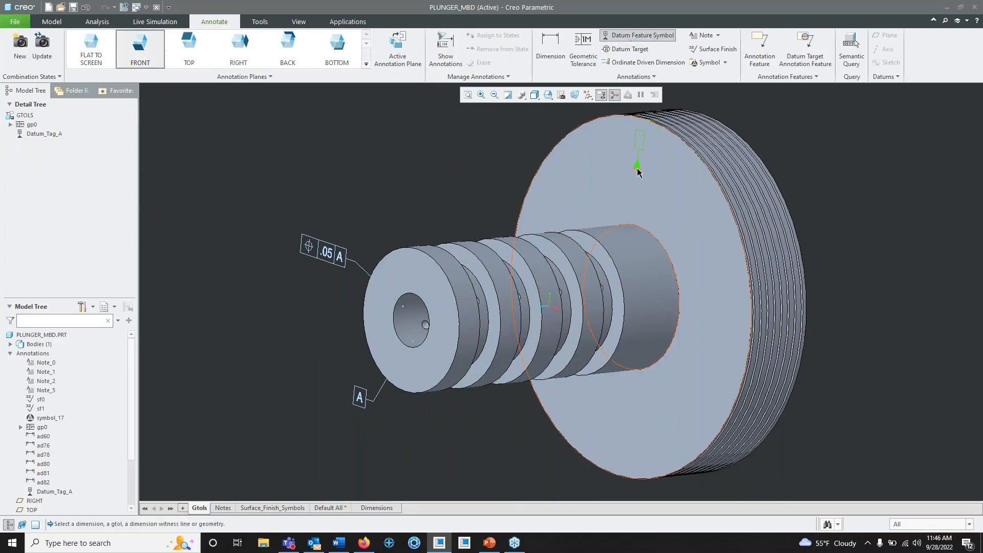
left_click(637, 168)
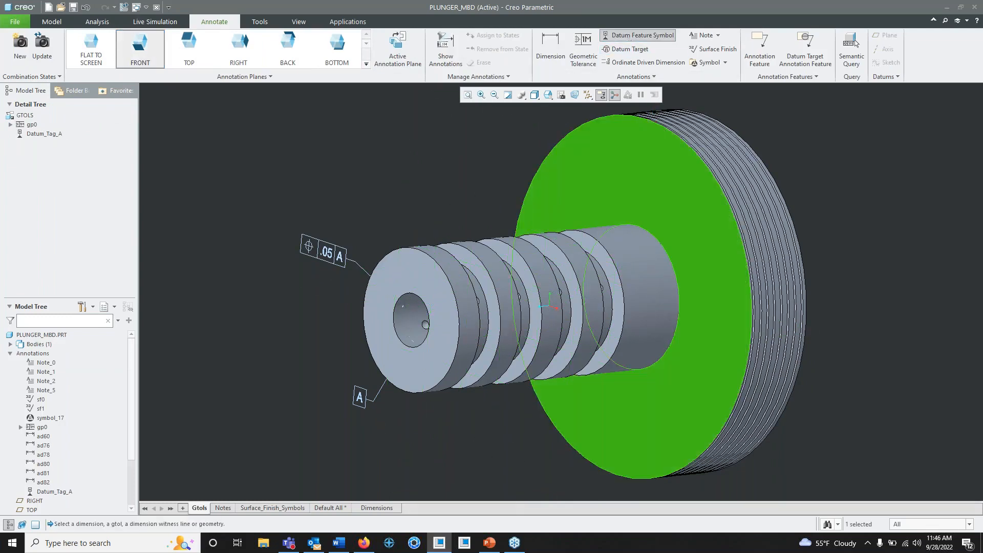
middle_click(635, 115)
middle_click_drag(628, 180, 620, 267, "shift")
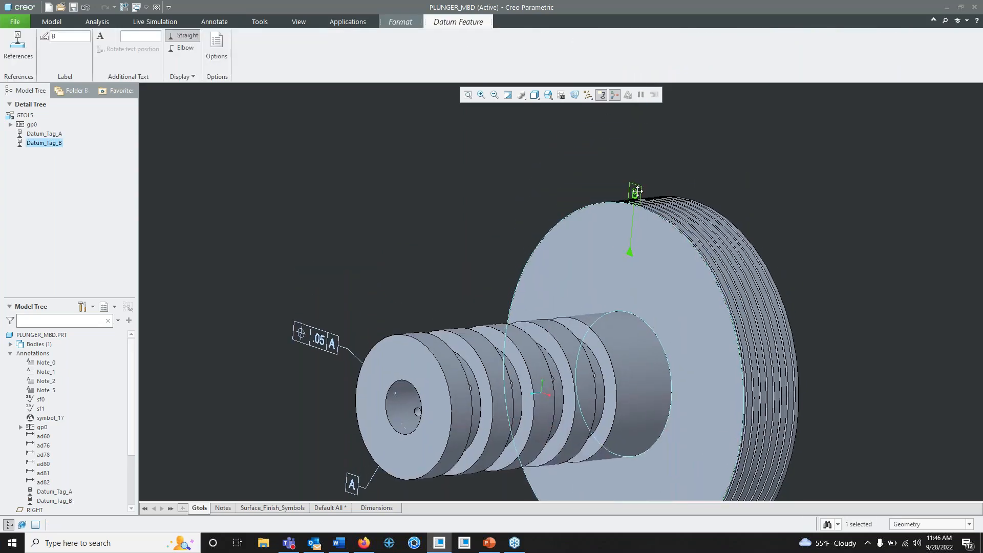
left_click_drag(637, 191, 634, 155)
middle_click(634, 155)
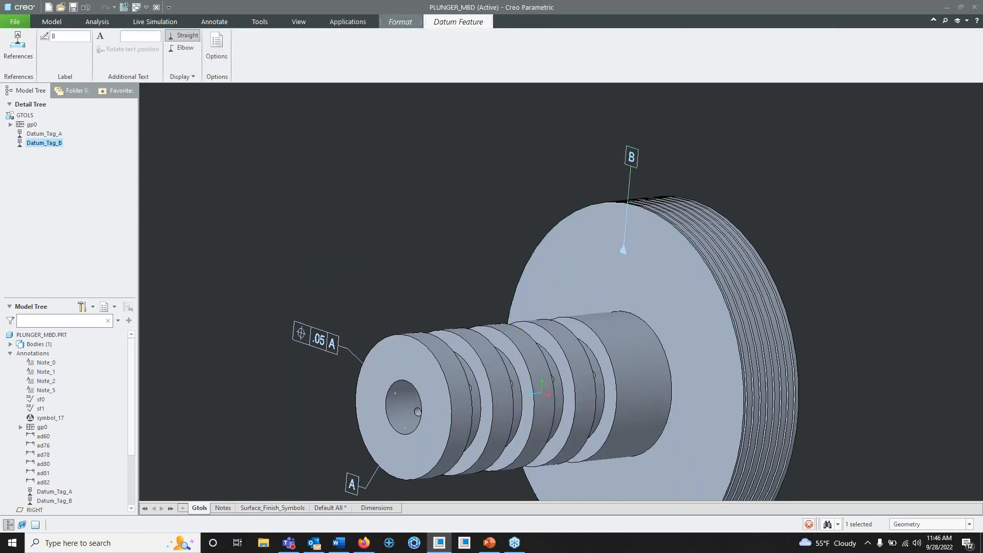
- Examine the .05 position tolerance and the datum A symbol with their references on the bore at the shaft's end
middle_click_drag(489, 240, 550, 180, "shift")
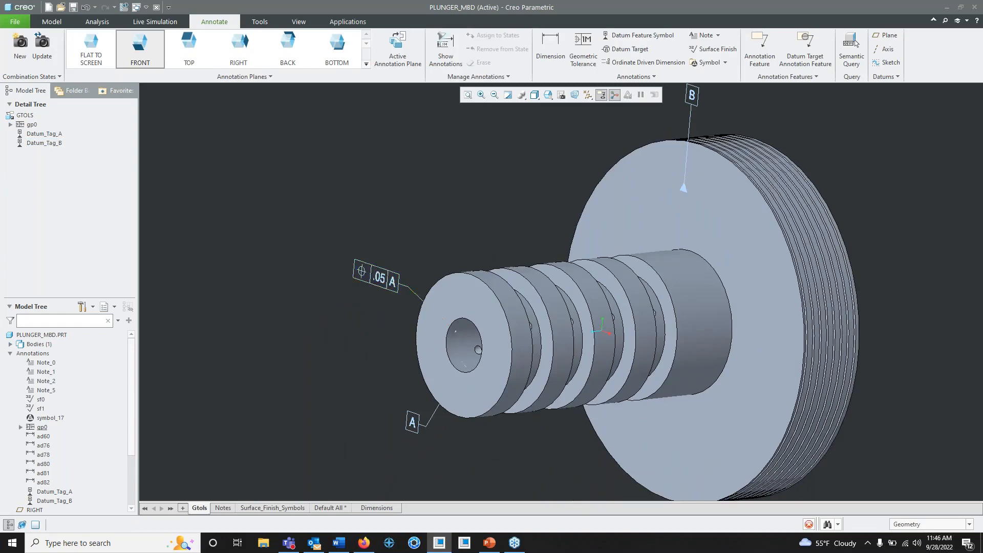
left_click(396, 284)
scroll(398, 284, "down", 5)
middle_click_drag(487, 309, 502, 312)
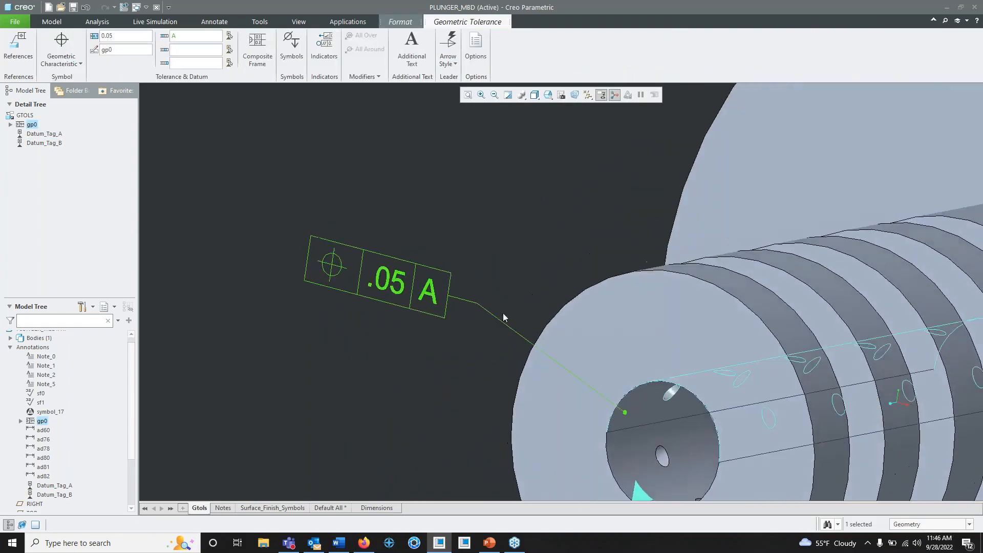
left_click(503, 314)
scroll(591, 253, "up", 2)
middle_click_drag(601, 265, 528, 163, "shift")
scroll(503, 173, "down", 2)
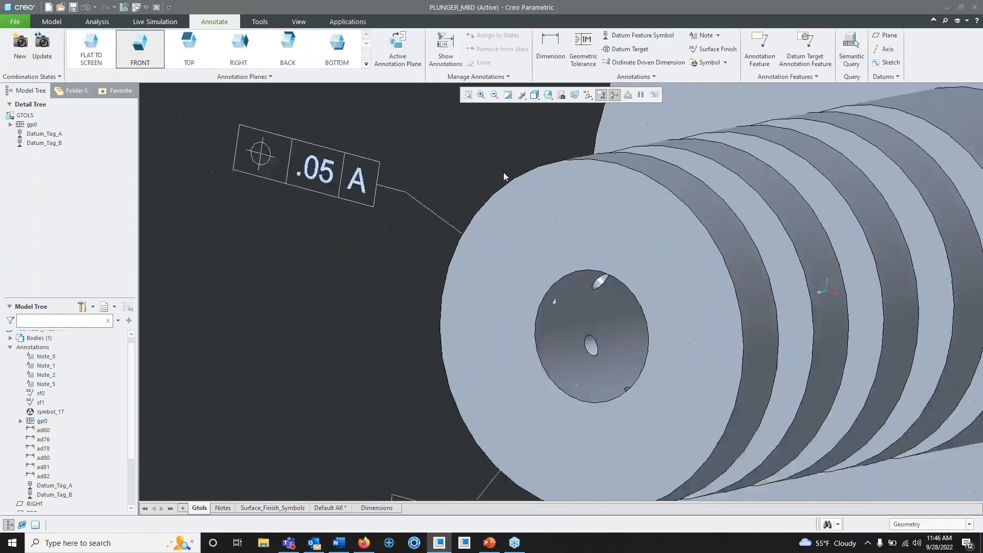
scroll(528, 204, "up", 2)
left_click(520, 259)
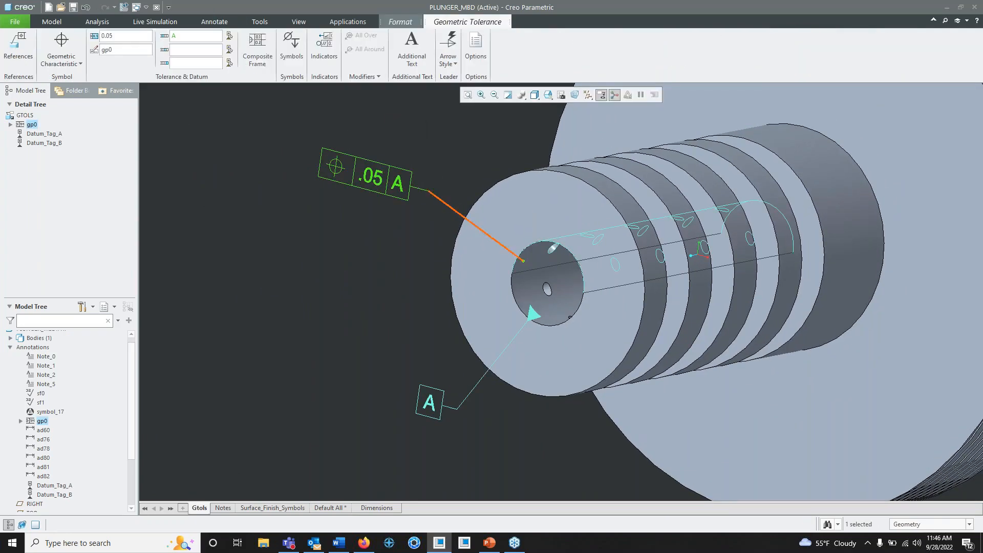
left_click(409, 214)
mouse_move(424, 194)
middle_mouse_down()
mouse_move(467, 202)
mouse_move(408, 184)
mouse_move(429, 190)
middle_mouse_up()
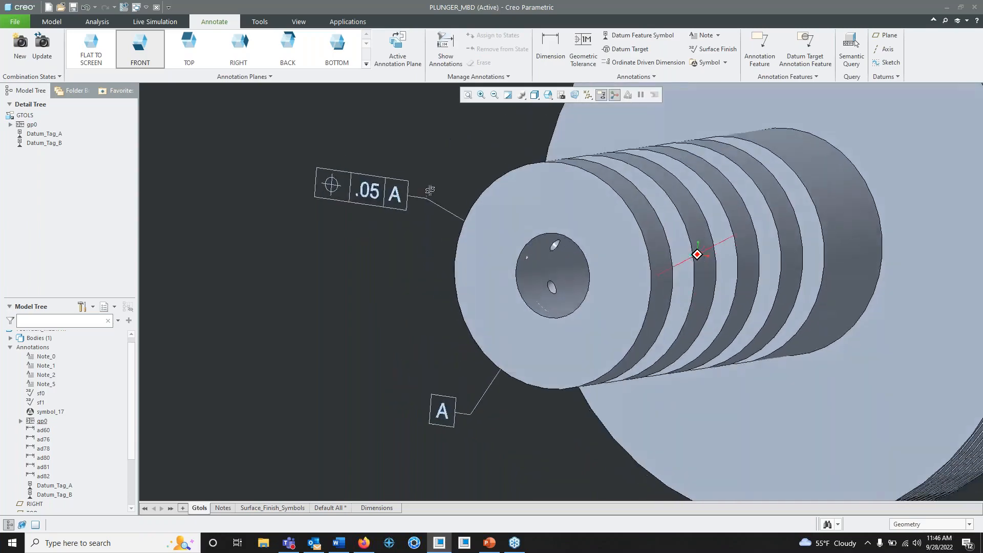
left_click(395, 198)
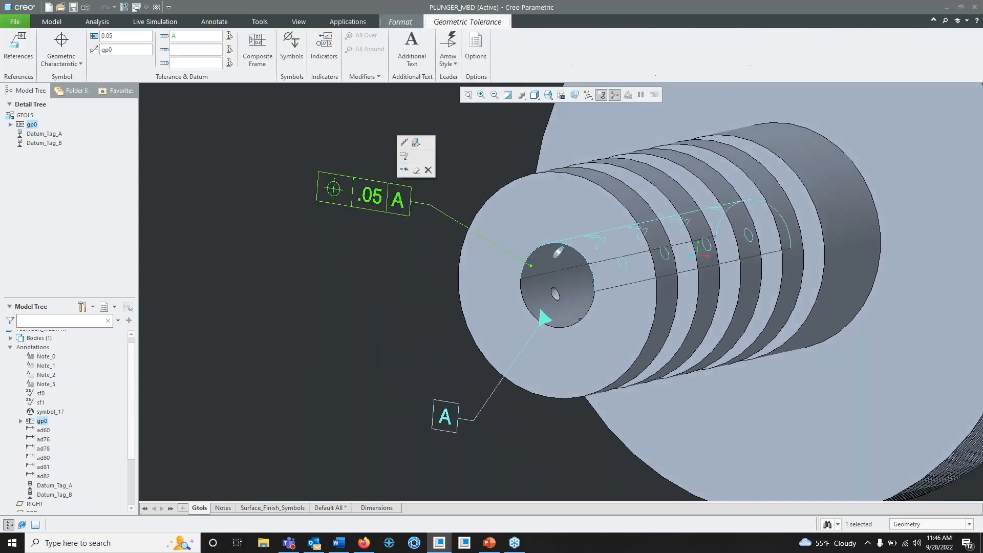
left_click(453, 421)
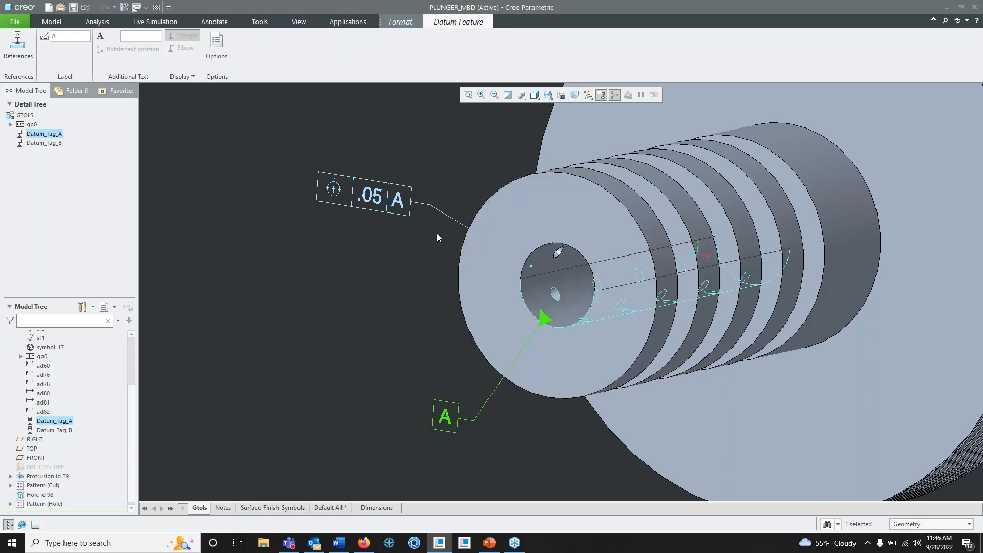
- Add datum B as the secondary datum reference of the .05 position tolerance on the shaft's bore
left_click(389, 198)
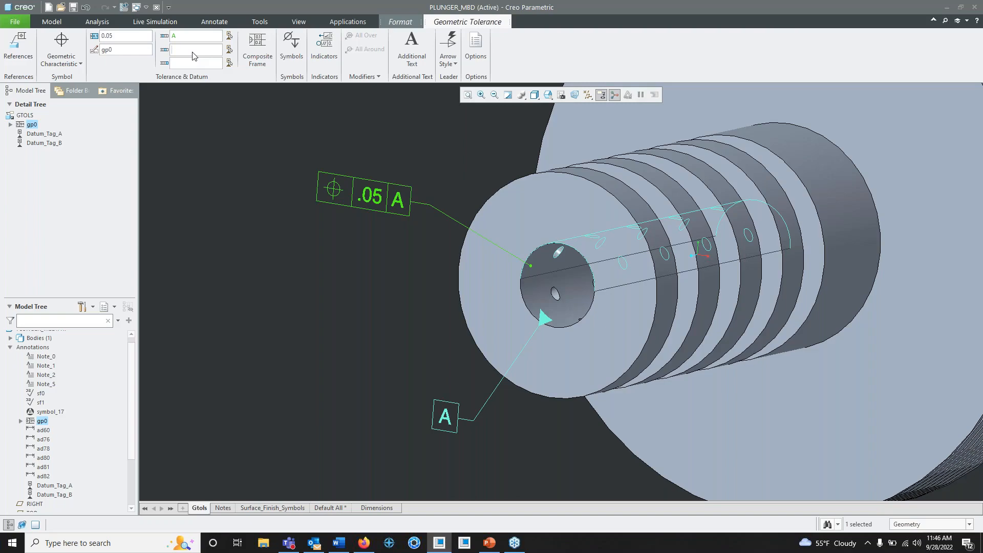
type("B")
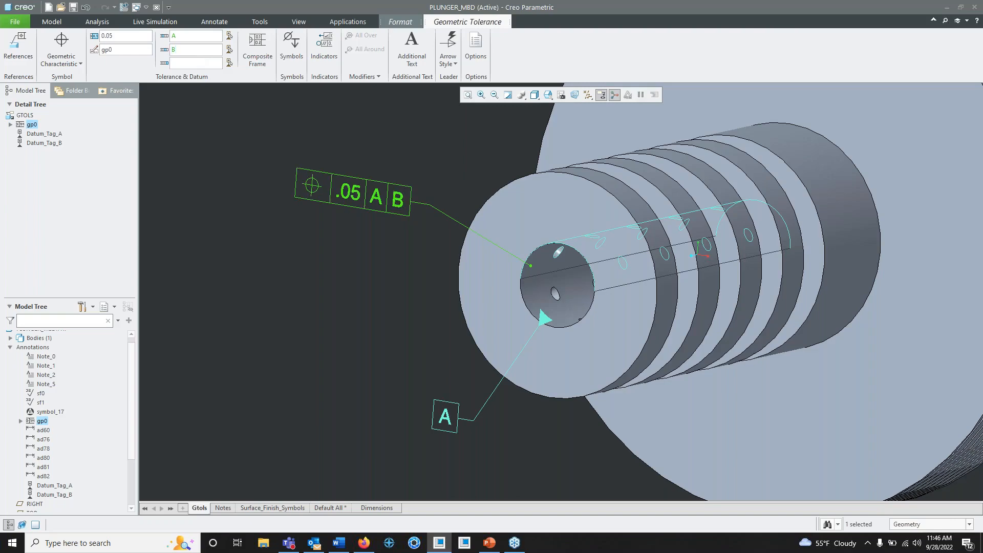
scroll(414, 202, "down", 3)
scroll(415, 203, "up", 6)
scroll(473, 238, "down", 1)
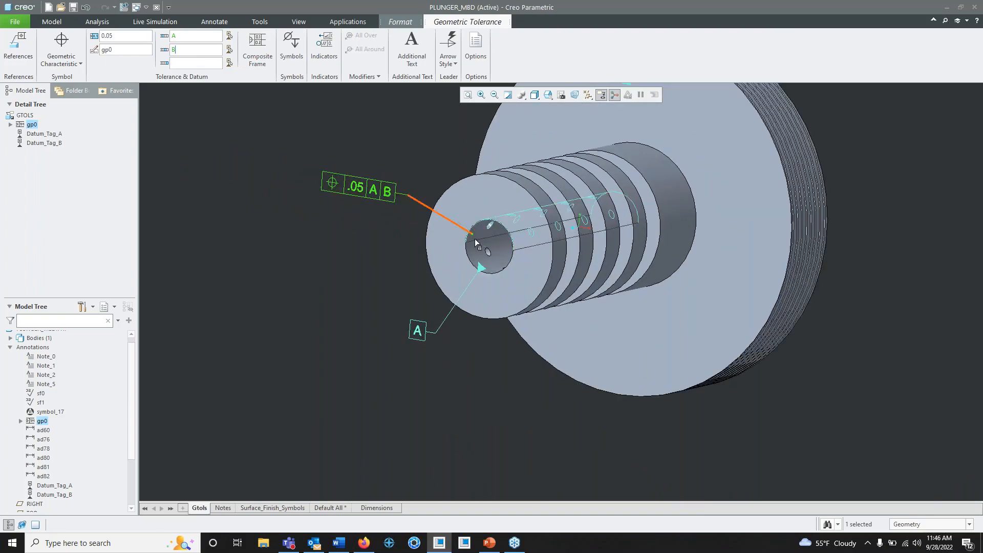
scroll(393, 220, "down", 1)
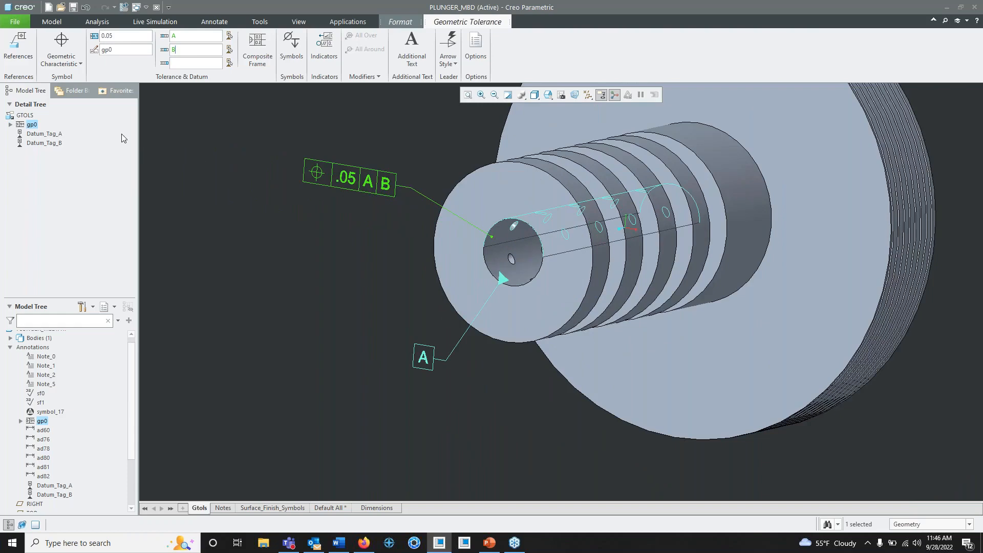
- Change the geometric characteristic of the bore's .05 tolerance from position to Angularity
left_click(71, 66)
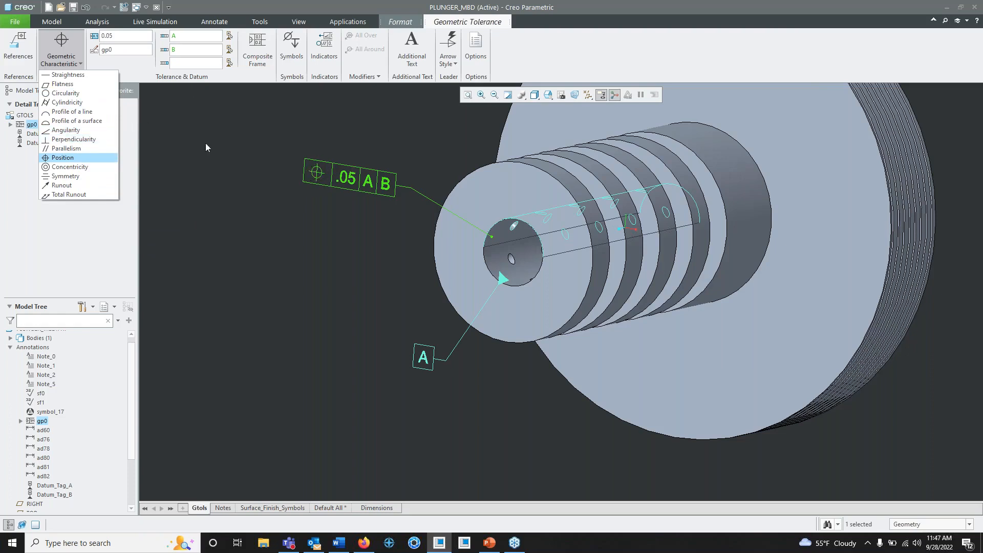
left_click(65, 130)
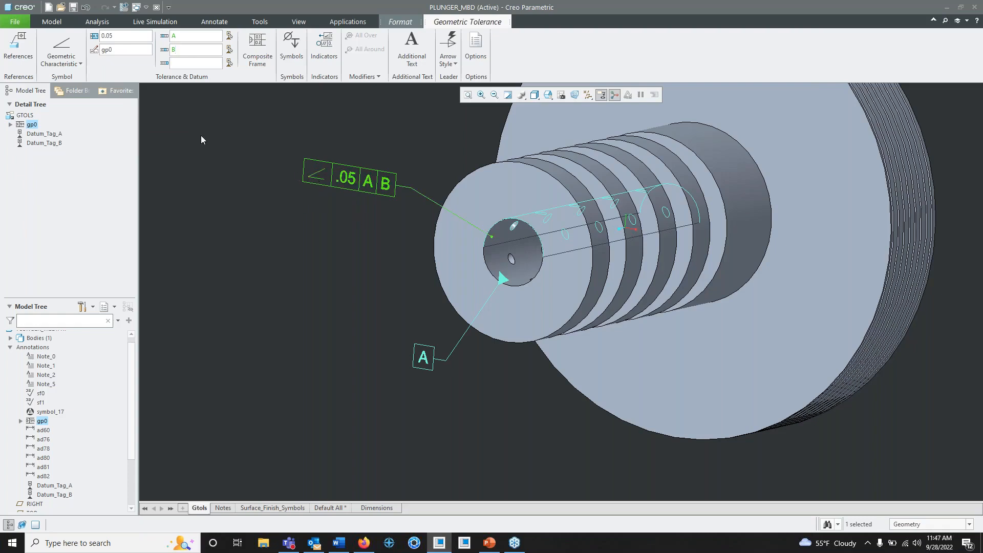
left_click(105, 40)
scroll(405, 248, "down", 2)
left_click(404, 247)
scroll(392, 248, "down", 2)
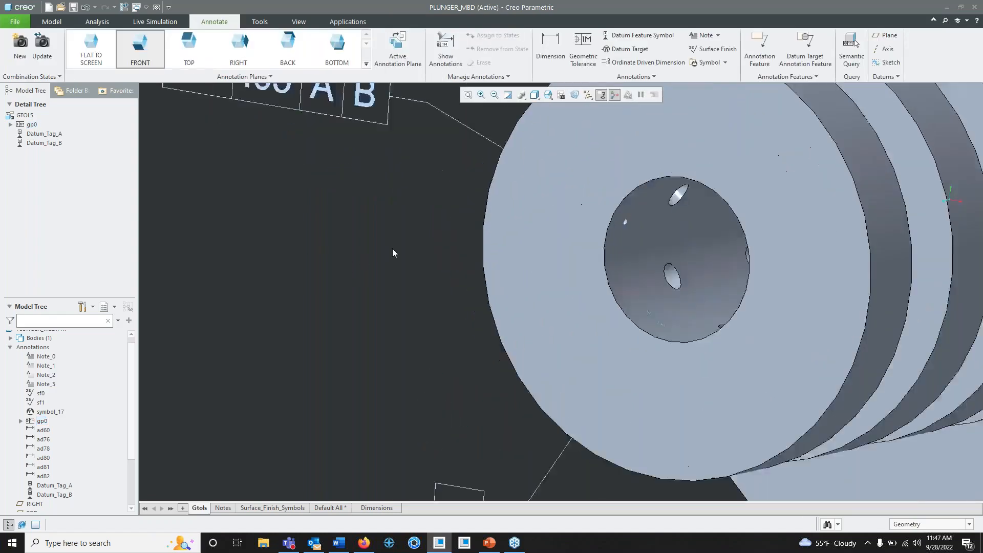
scroll(392, 248, "up", 5)
scroll(490, 233, "up", 3)
middle_click_drag(513, 210, 487, 266, "shift")
scroll(487, 266, "down", 2)
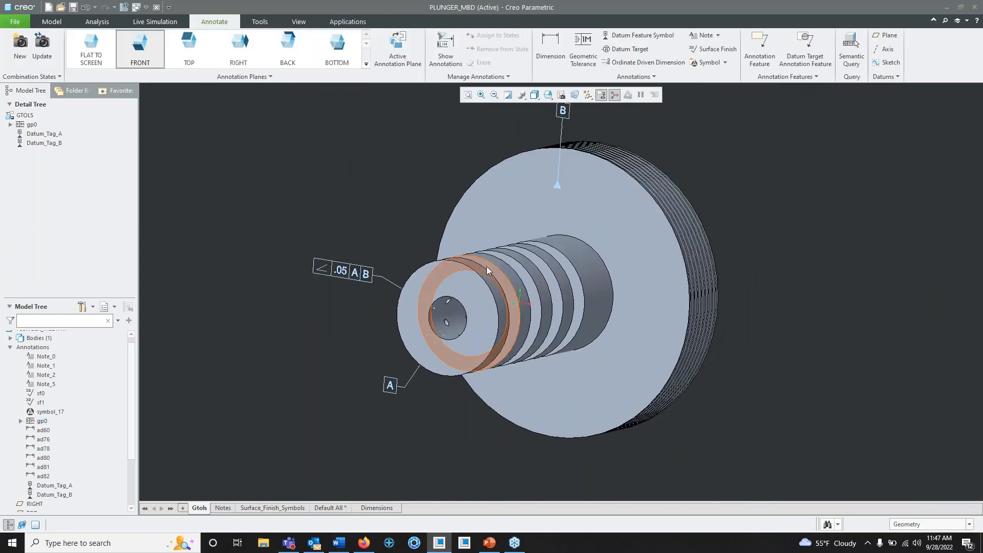
mouse_move(354, 221)
middle_mouse_down()
mouse_move(345, 206)
mouse_move(354, 215)
middle_mouse_up()
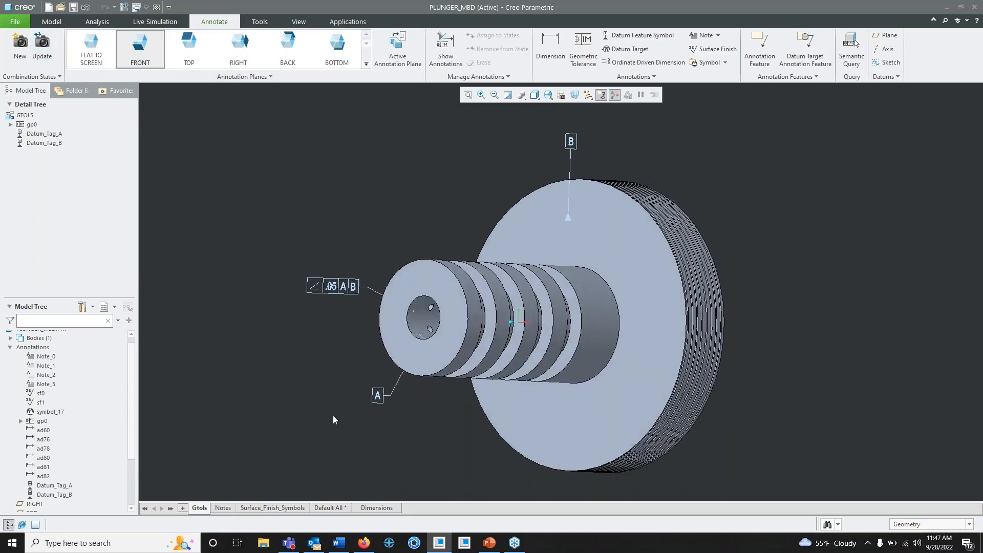
- Open the Surface_Finish_Symbols combination state and examine the 64 and 32 surface finish symbols on the plunger
left_click(281, 508)
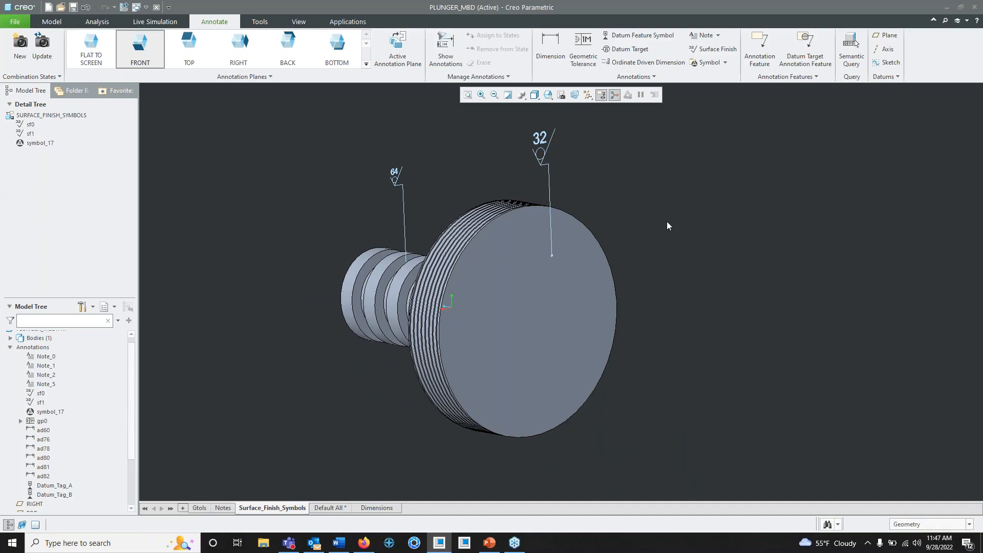
left_click(394, 180)
left_click(543, 150)
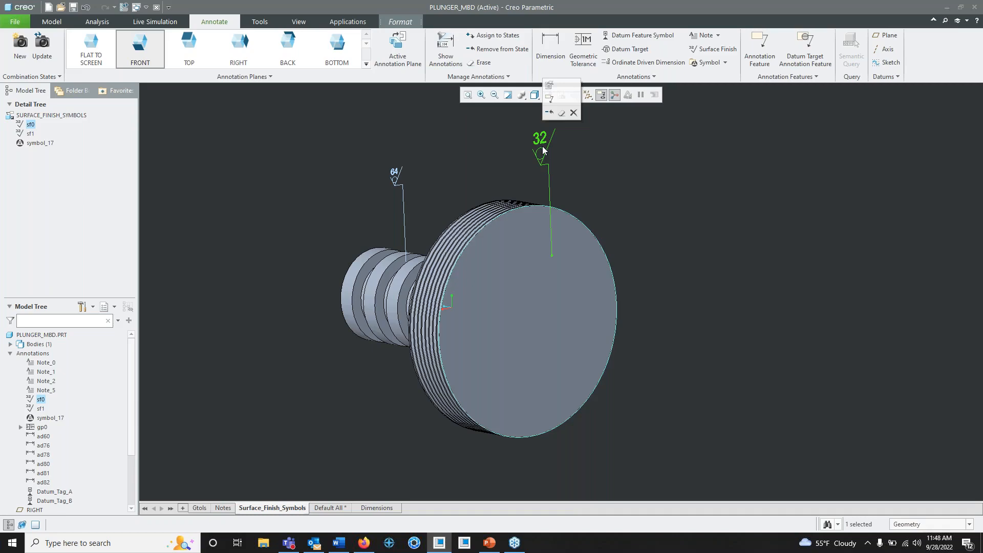
left_click(453, 139)
- Select the CAUTION symbol on the flange's shaft-side face and examine its graphic and text up close from different angles
middle_click_drag(453, 140, 499, 209)
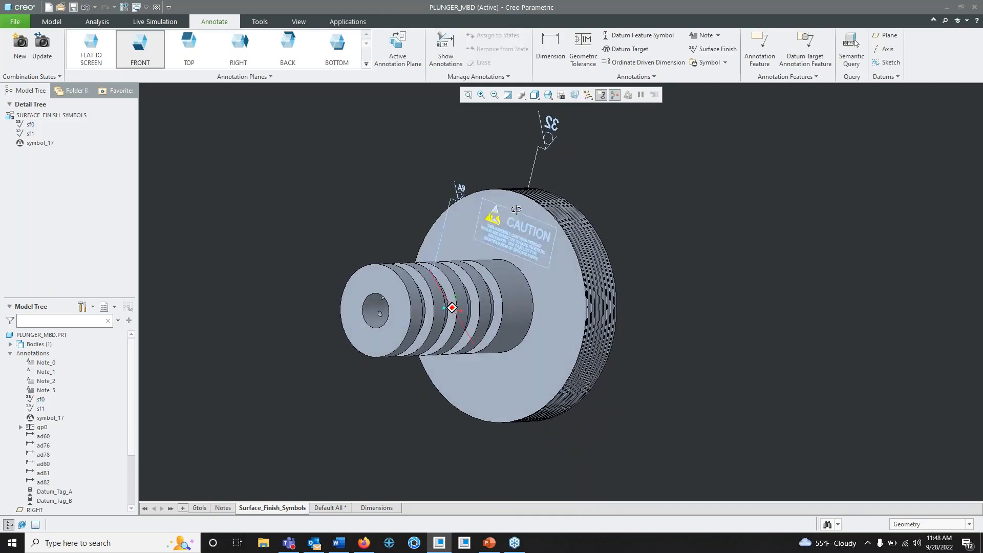
left_click(517, 239)
scroll(530, 250, "down", 3)
mouse_move(715, 250)
middle_mouse_down()
mouse_move(721, 222)
mouse_move(725, 254)
middle_mouse_up()
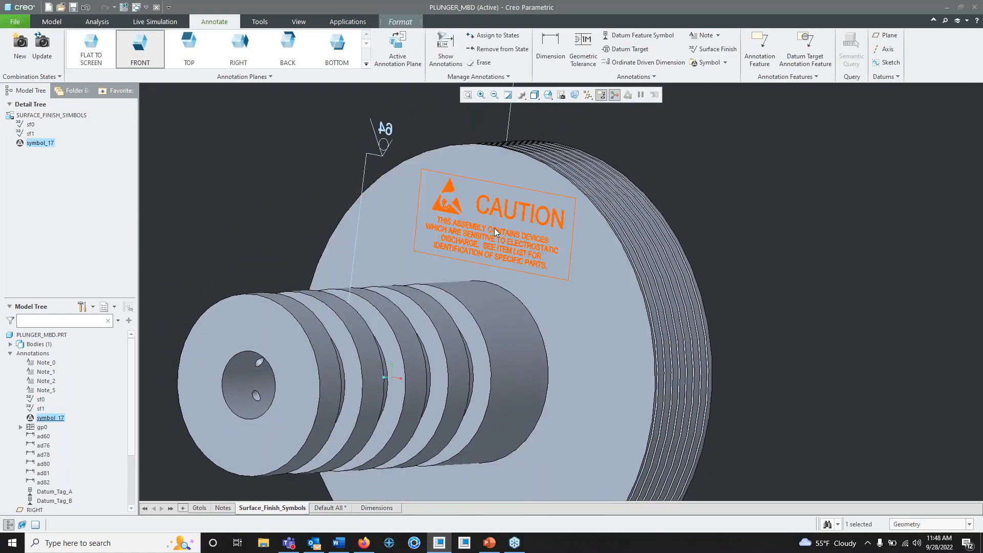
middle_click_drag(461, 215, 579, 316)
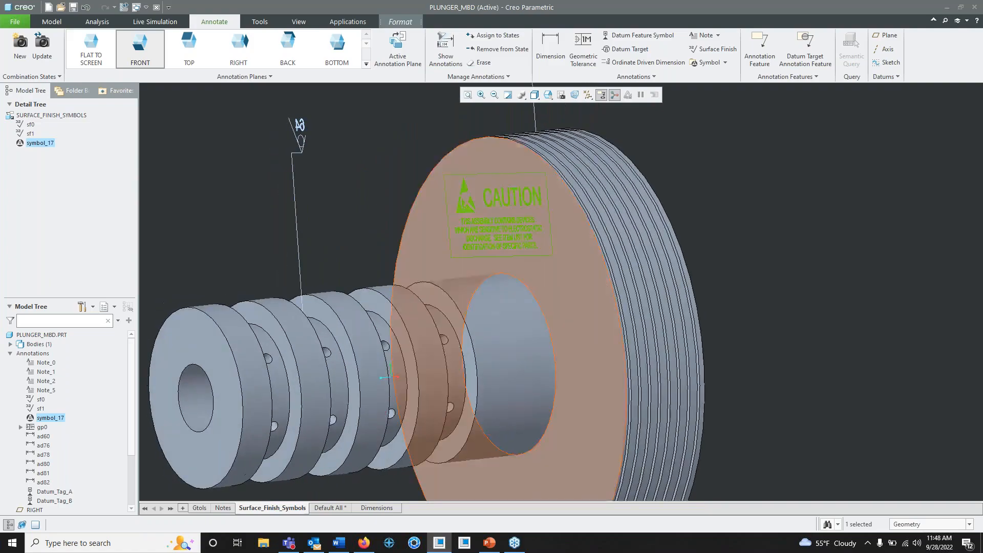
scroll(554, 262, "down", 5)
scroll(554, 262, "up", 5)
mouse_move(555, 262)
middle_mouse_down()
mouse_move(575, 271)
mouse_move(568, 294)
mouse_move(572, 268)
middle_mouse_up()
scroll(572, 268, "down", 5)
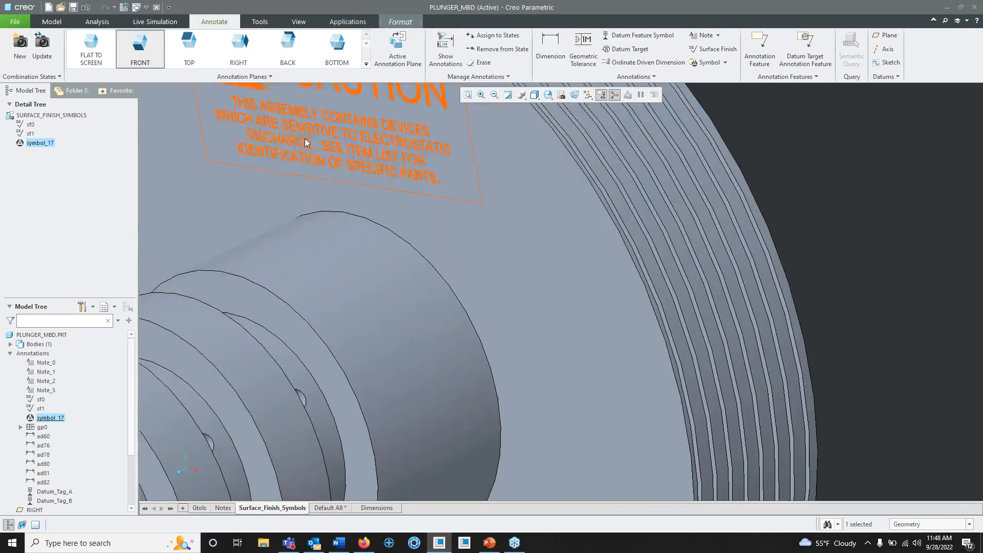
middle_click_drag(432, 194, 553, 333, "shift")
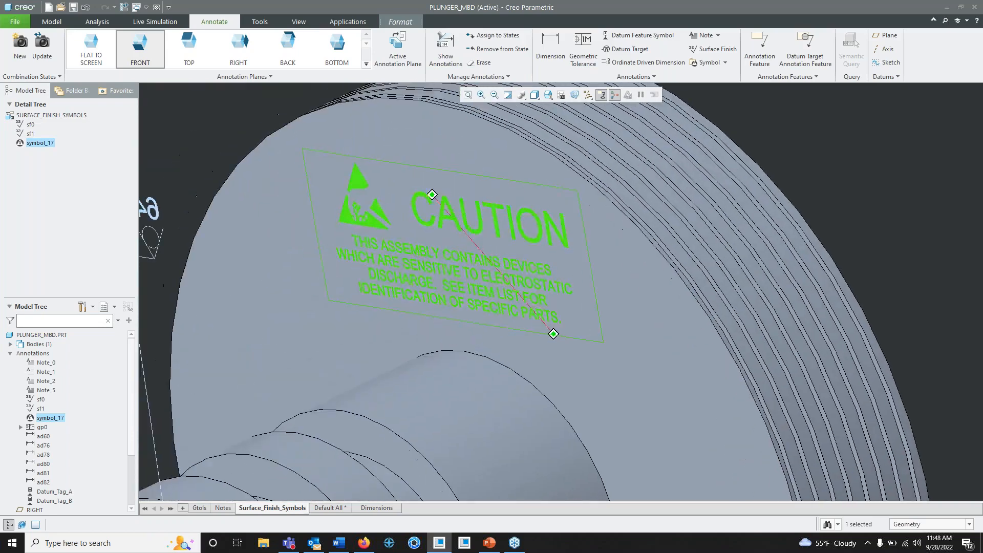
scroll(438, 271, "down", 2)
scroll(438, 271, "up", 5)
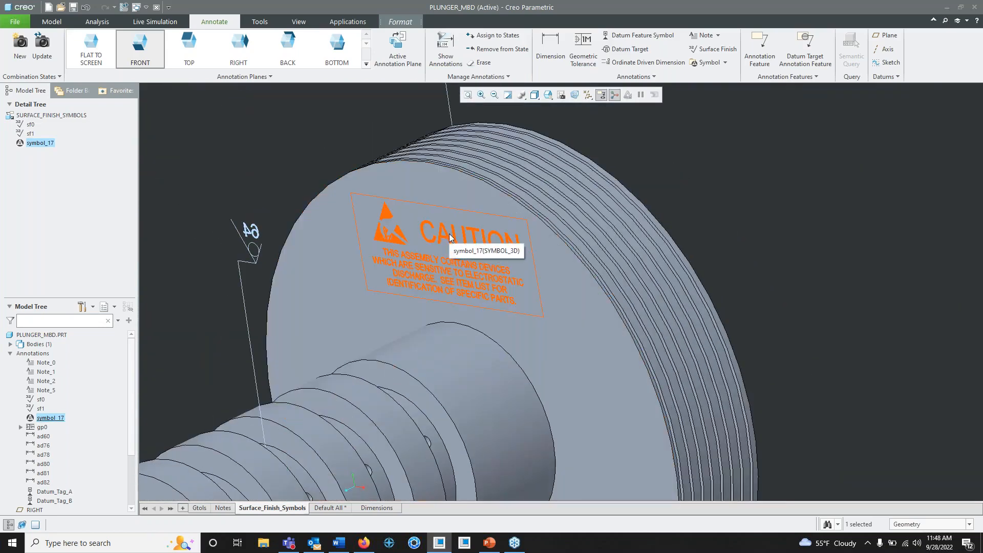
- Deselect the CAUTION symbol and compare how it and the surface finish symbols sit on the plunger from several viewing angles
left_click(450, 234)
scroll(449, 234, "up", 1)
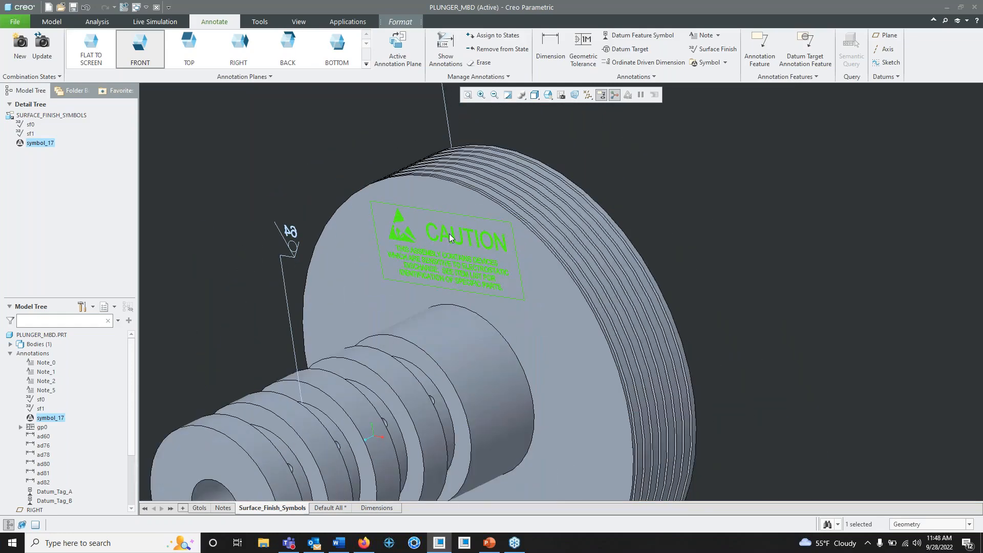
middle_click_drag(462, 295, 474, 238, "shift")
scroll(475, 241, "down", 1)
scroll(475, 241, "up", 2)
left_click(586, 187)
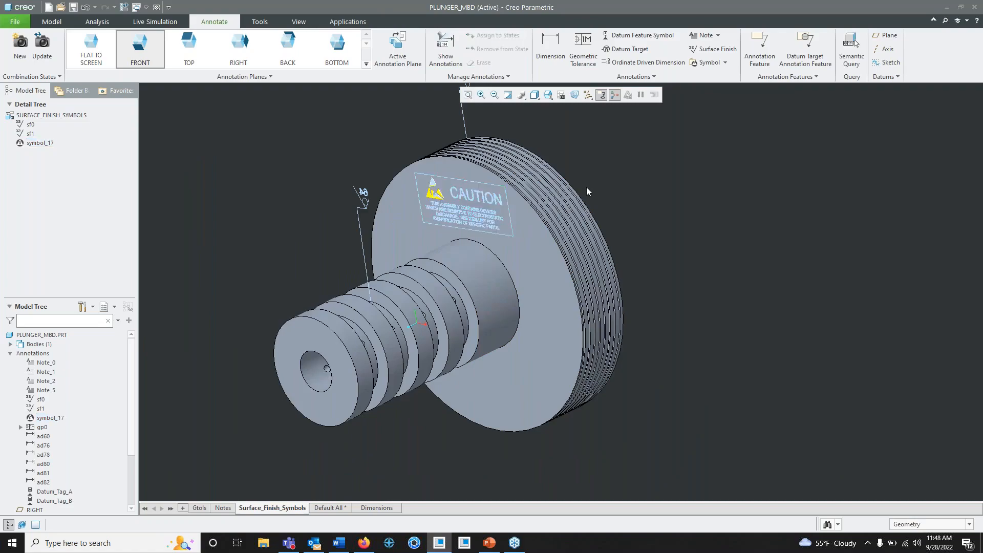
middle_click_drag(585, 186, 612, 281)
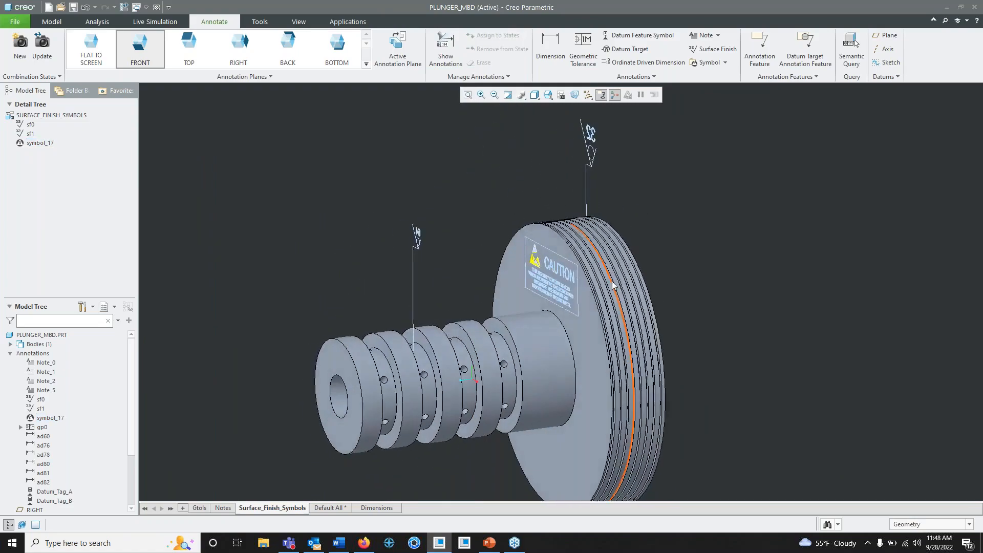
middle_click_drag(612, 321, 612, 254, "shift")
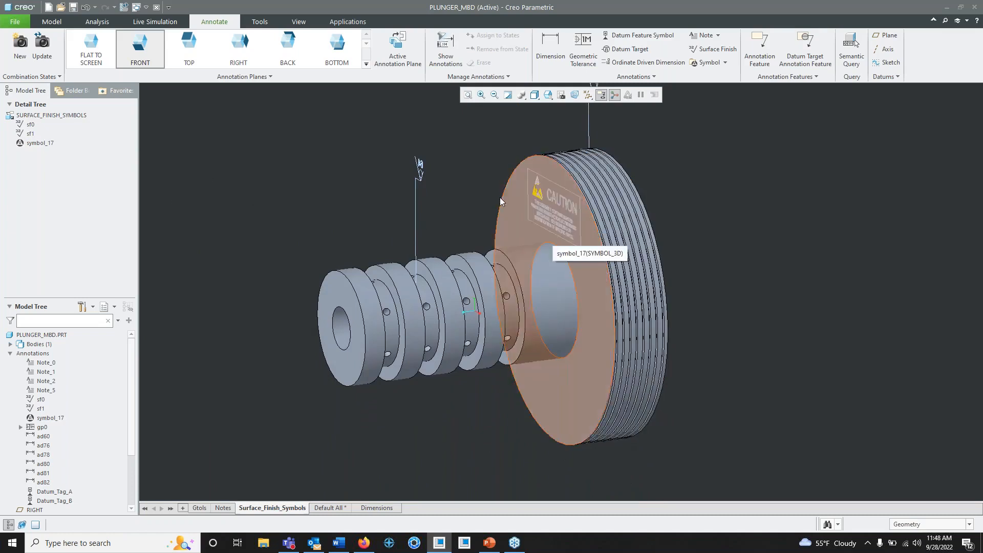
middle_click_drag(484, 192, 486, 255, "shift")
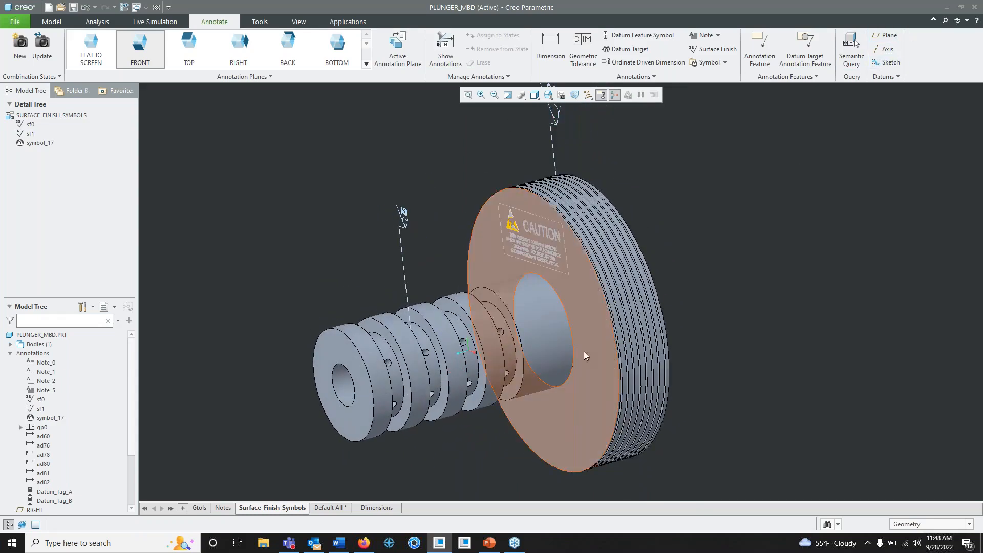
- Switch to the MBD_ppt.pptx presentation in PowerPoint, start the slide show at the DEMO slide and advance to MBD Benefits
left_click(488, 542)
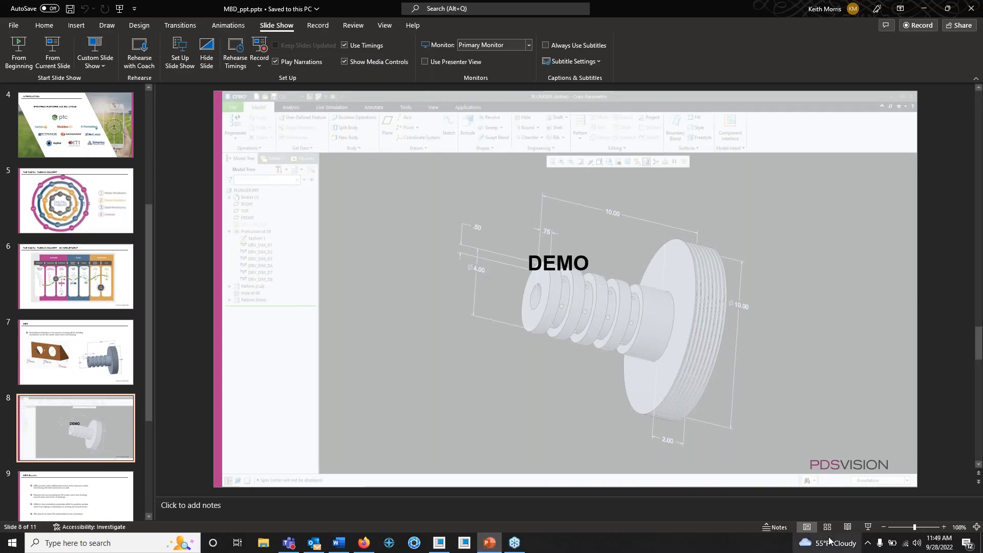
left_click(867, 527)
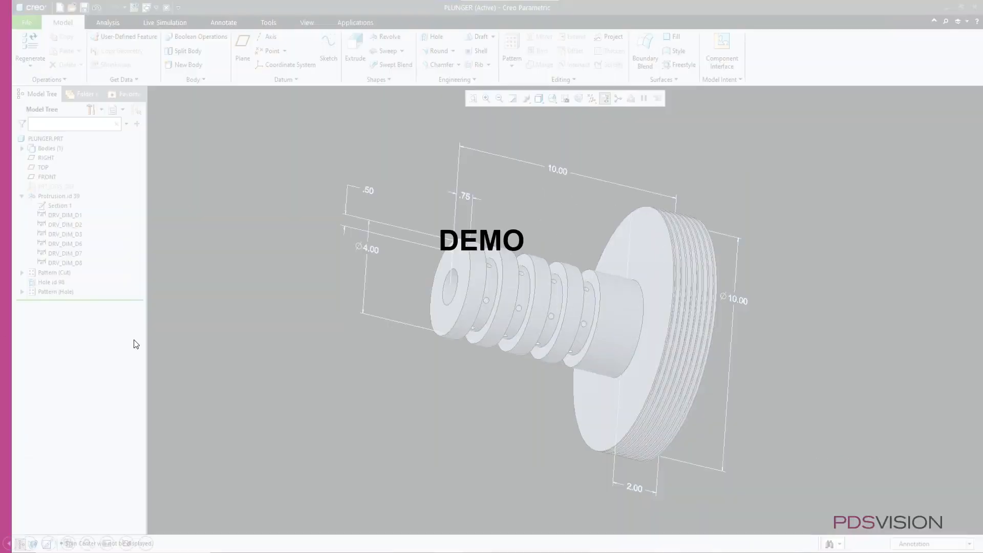
left_click(106, 0)
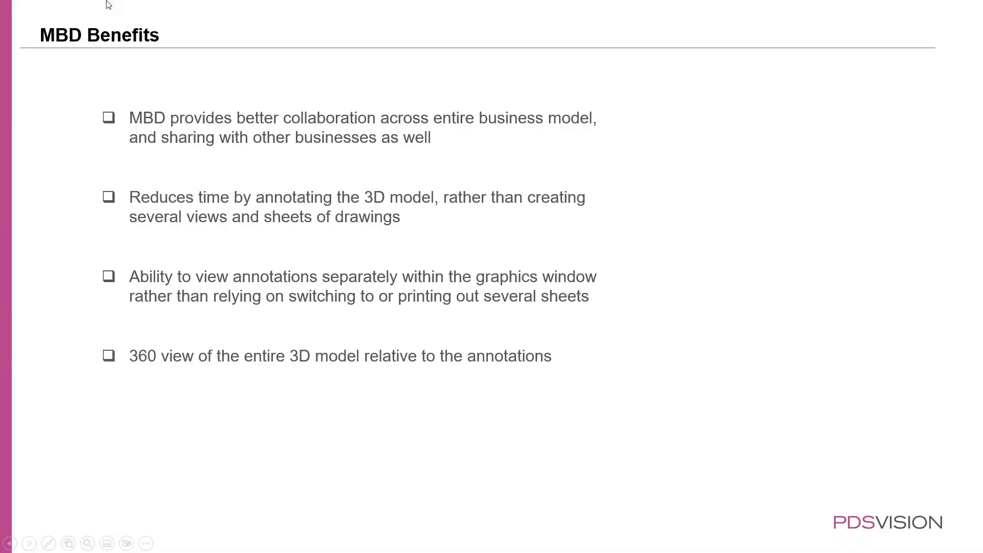